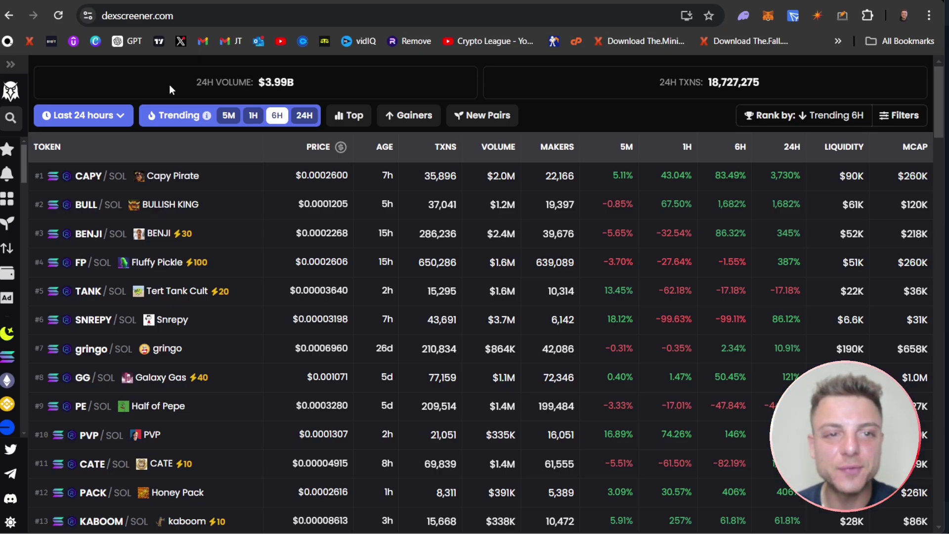
Step: Filter DEX Screener to Solana tokens on Raydium, ranked by 24-hour trending
{"action": "left_click", "coordinate": [11, 64]}
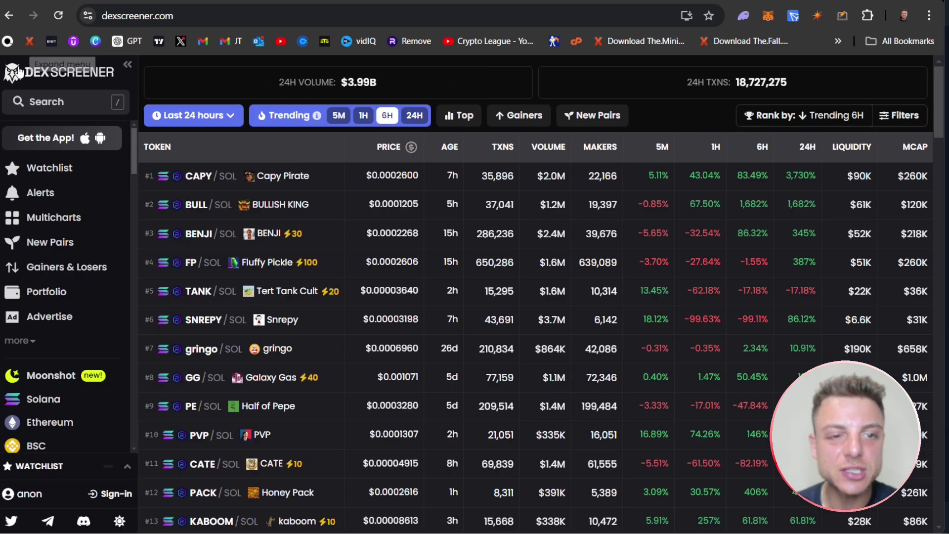
{"action": "left_click", "coordinate": [53, 403]}
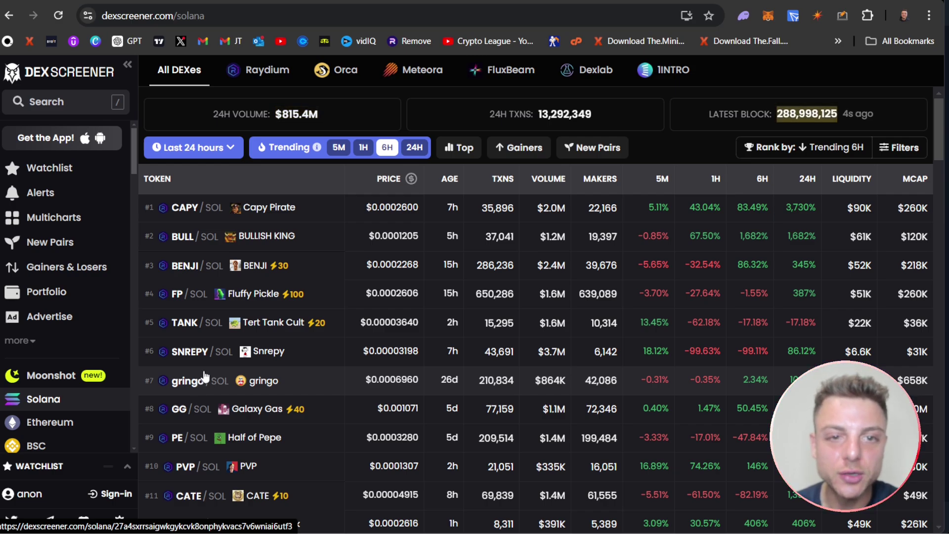
{"action": "left_click", "coordinate": [266, 72]}
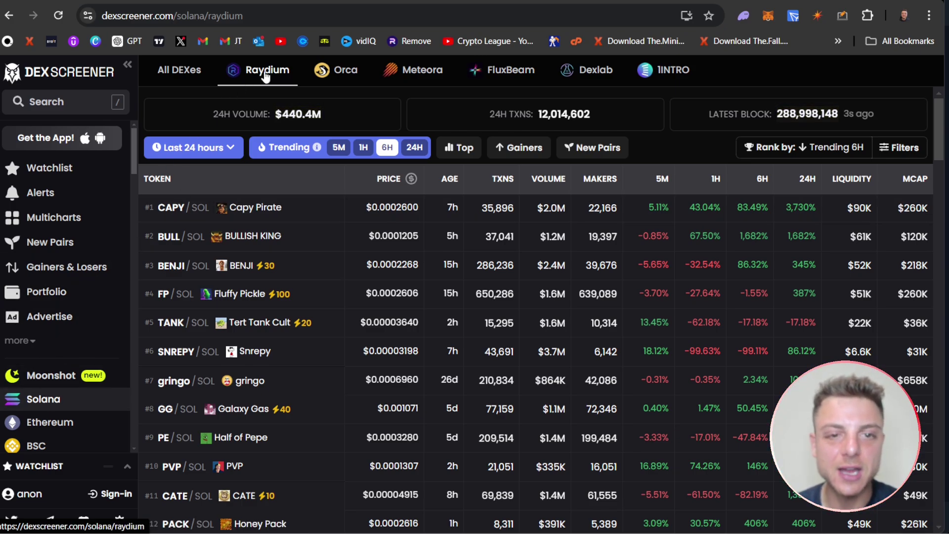
{"action": "left_click", "coordinate": [127, 64]}
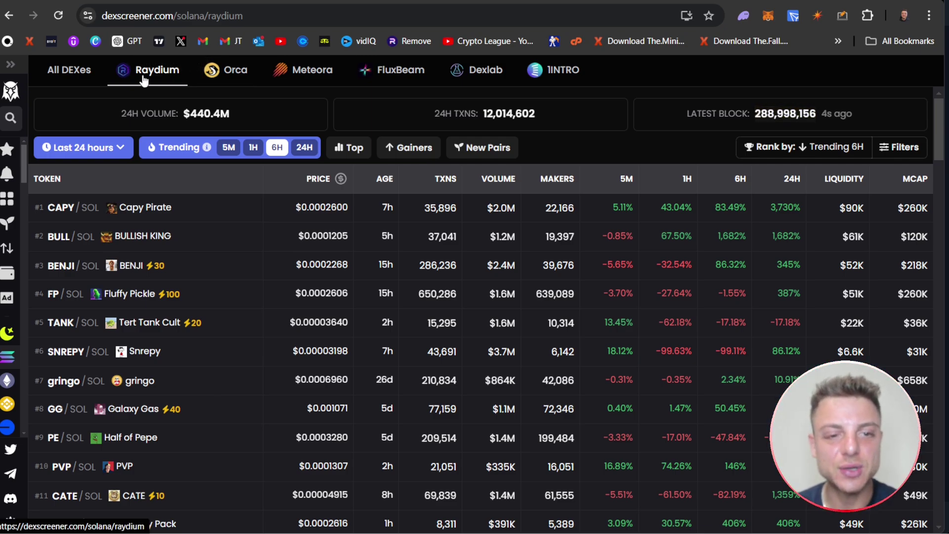
{"action": "left_click", "coordinate": [303, 148]}
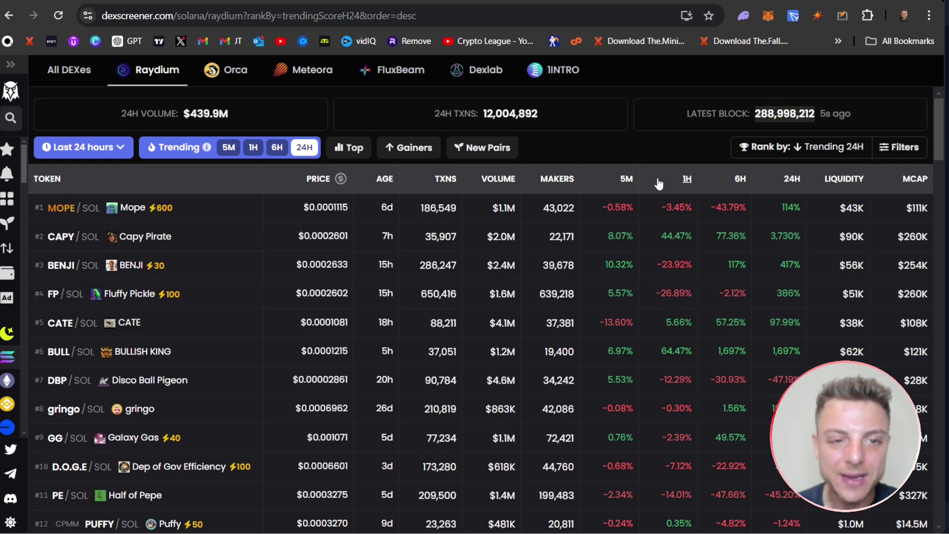
Step: Sort the Raydium trending table by 1-hour, then by 6-hour price change
{"action": "left_click", "coordinate": [659, 182]}
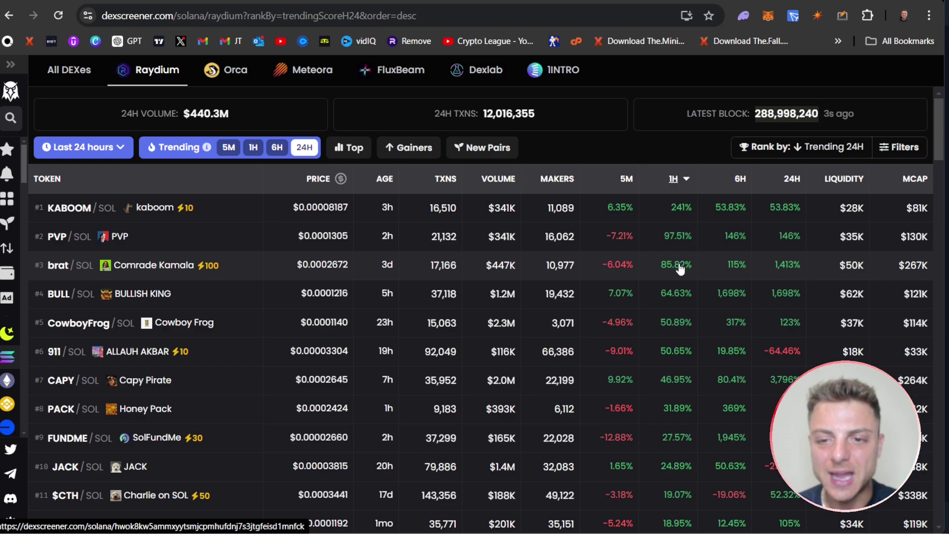
{"action": "left_click", "coordinate": [727, 180]}
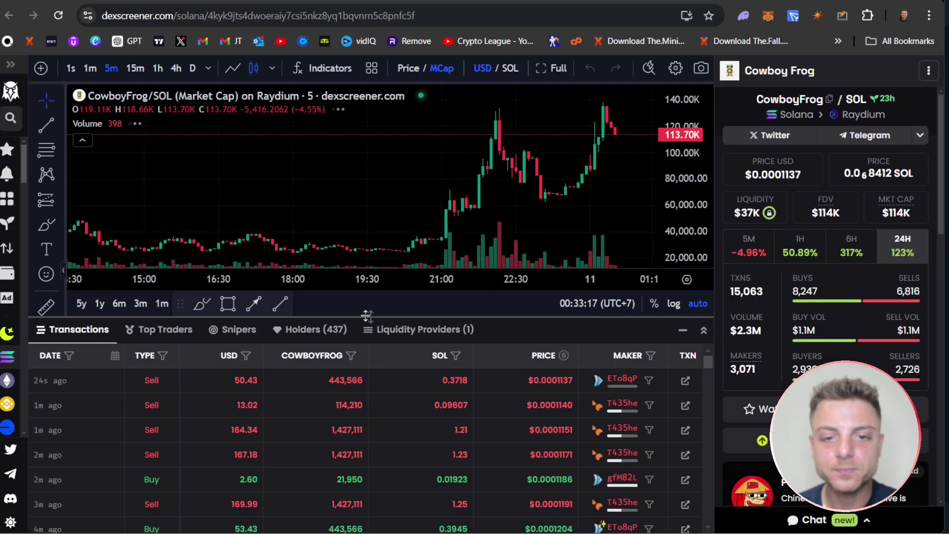
Step: Shrink the CowboyFrog price chart and show the pair's Top Traders ranking
{"action": "left_click_drag", "start_coordinate": [367, 316], "coordinate": [370, 413]}
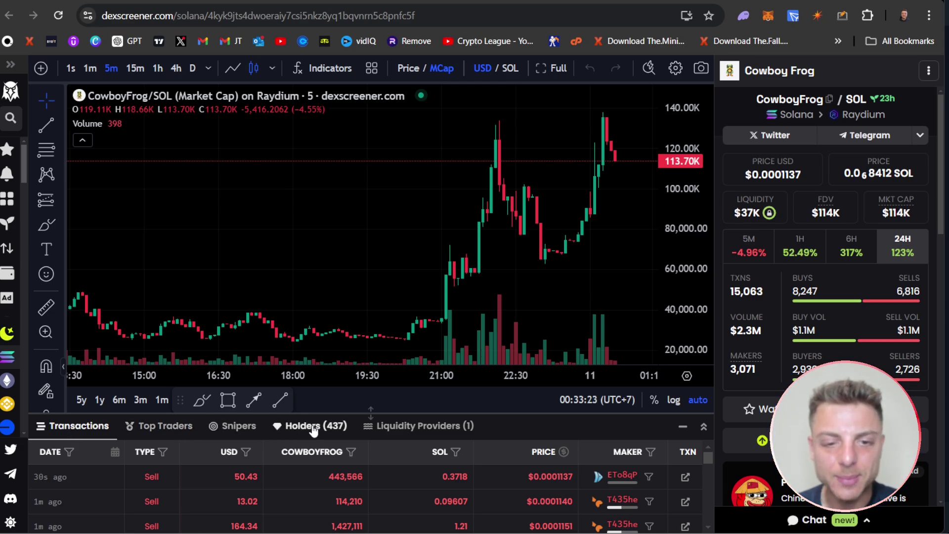
{"action": "left_click_drag", "start_coordinate": [368, 410], "coordinate": [371, 193]}
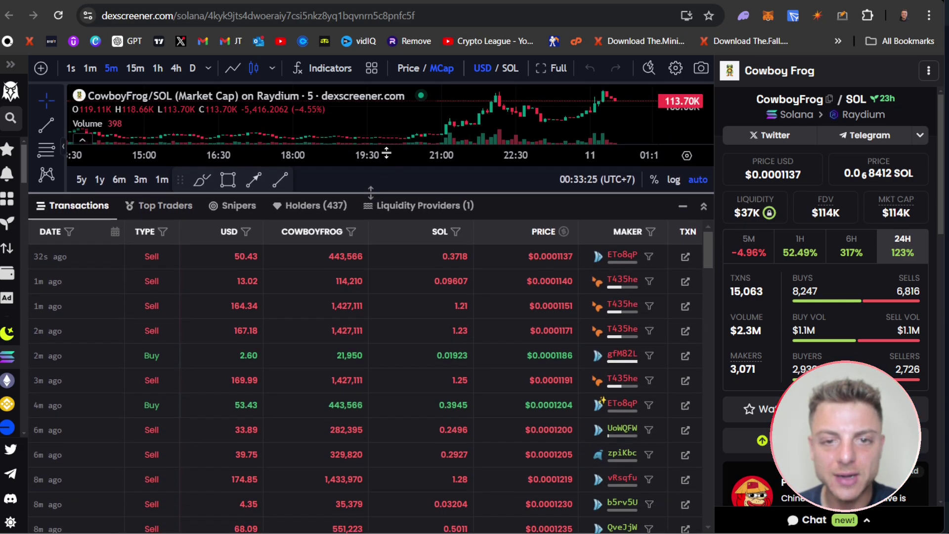
{"action": "left_click", "coordinate": [159, 207]}
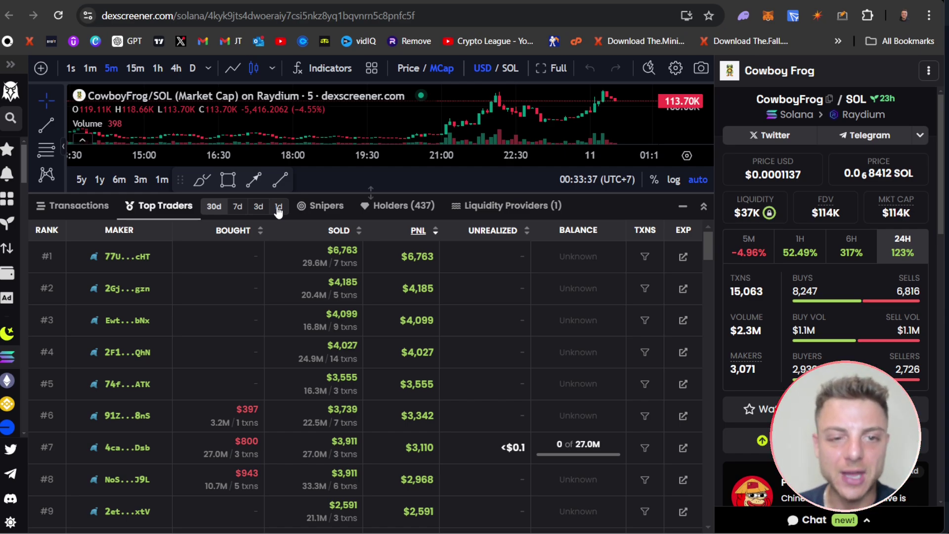
Step: Check the pair's 23h age in the side panel
{"action": "scroll", "coordinate": [829, 336], "scroll_direction": "down", "scroll_amount": 6}
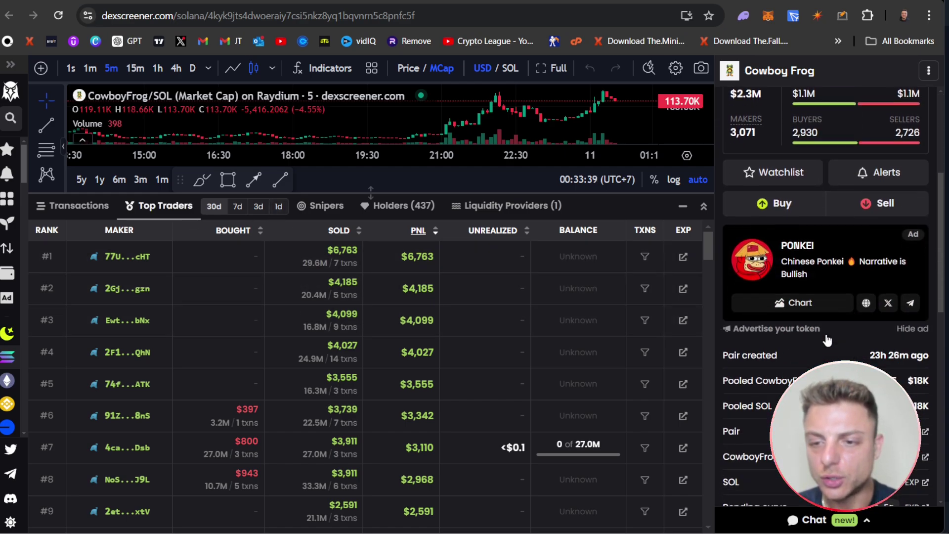
{"action": "double_click", "coordinate": [874, 253]}
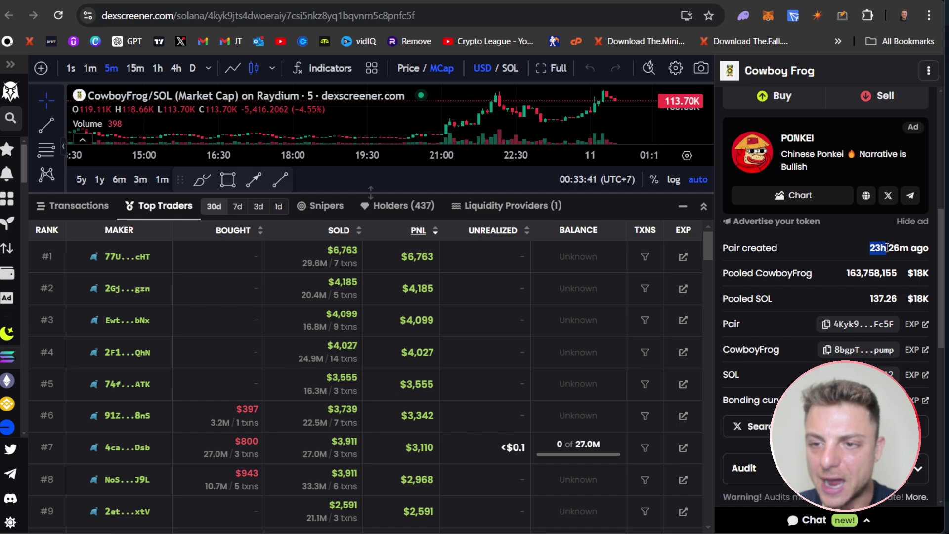
{"action": "left_click", "coordinate": [796, 272]}
{"action": "scroll", "coordinate": [796, 271], "scroll_direction": "up", "scroll_amount": 1}
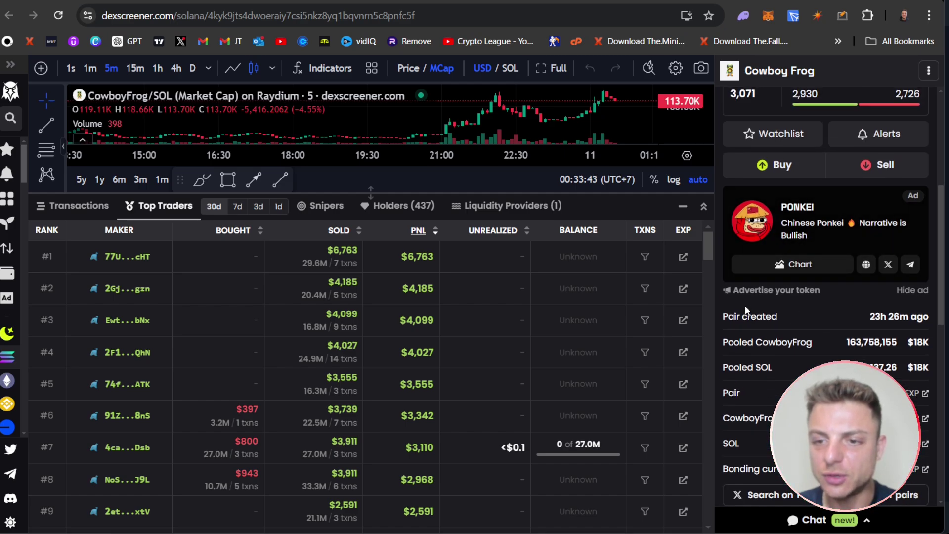
{"action": "left_click_drag", "start_coordinate": [870, 317], "coordinate": [918, 315]}
{"action": "left_click", "coordinate": [918, 315]}
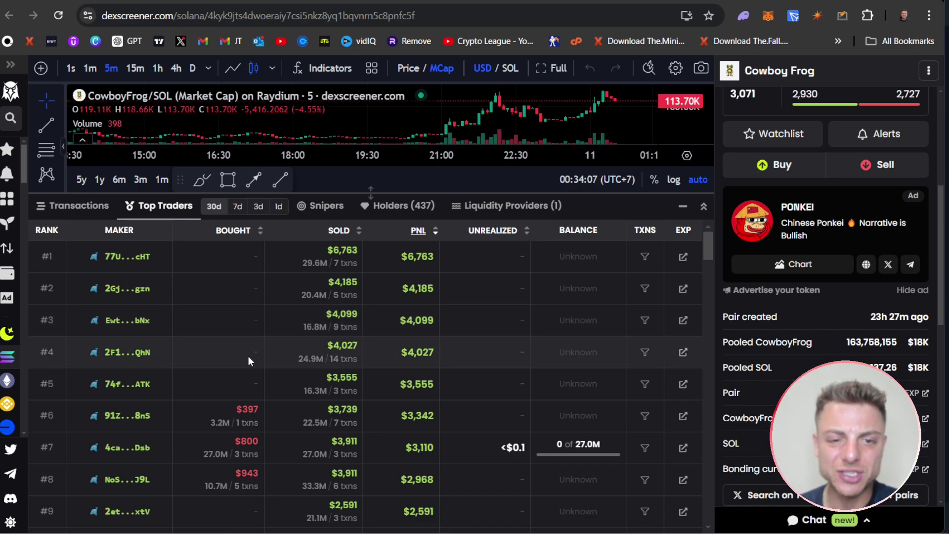
{"action": "left_click_drag", "start_coordinate": [326, 343], "coordinate": [355, 345]}
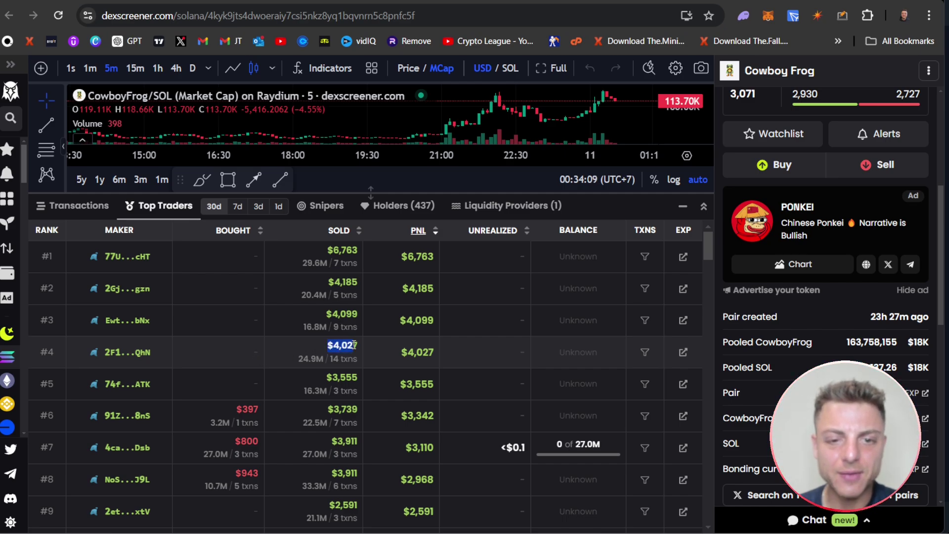
{"action": "left_click", "coordinate": [357, 345]}
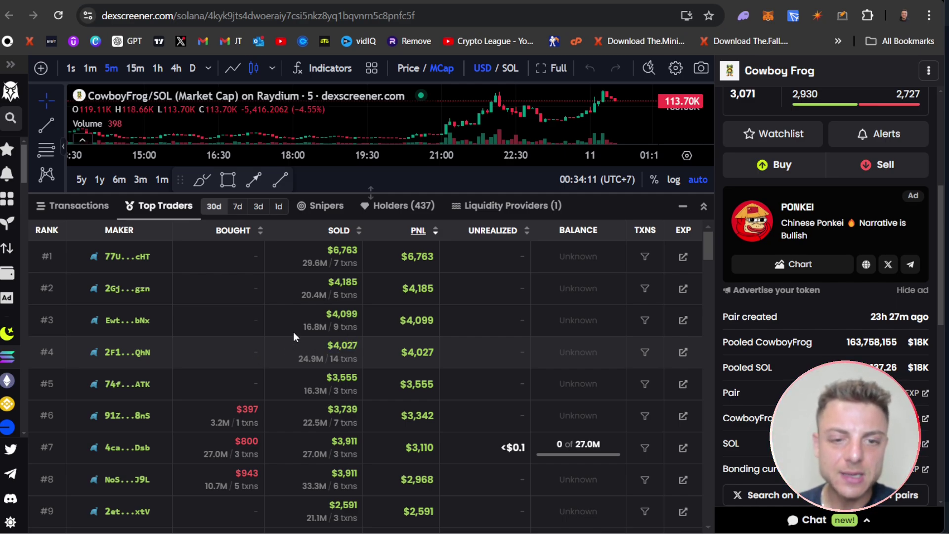
{"action": "left_click_drag", "start_coordinate": [252, 320], "coordinate": [258, 320]}
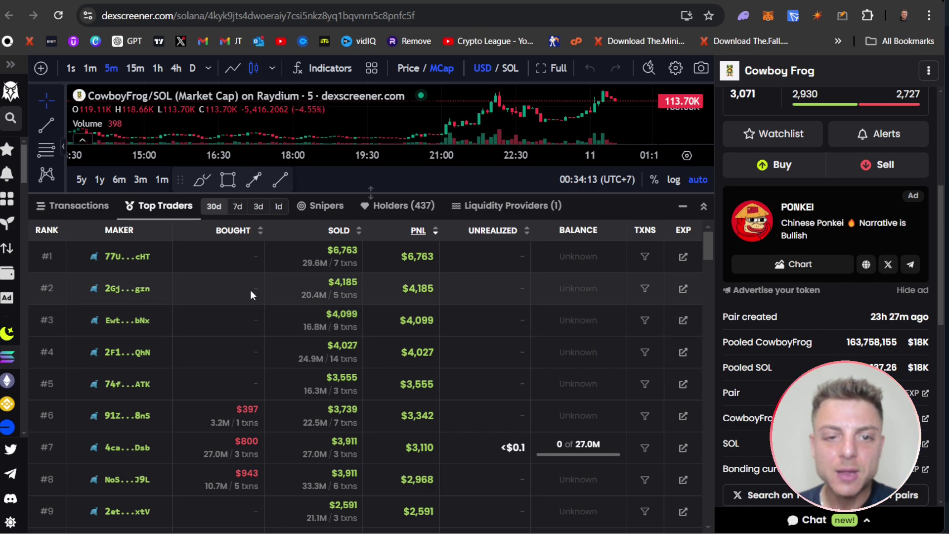
{"action": "left_click", "coordinate": [259, 292]}
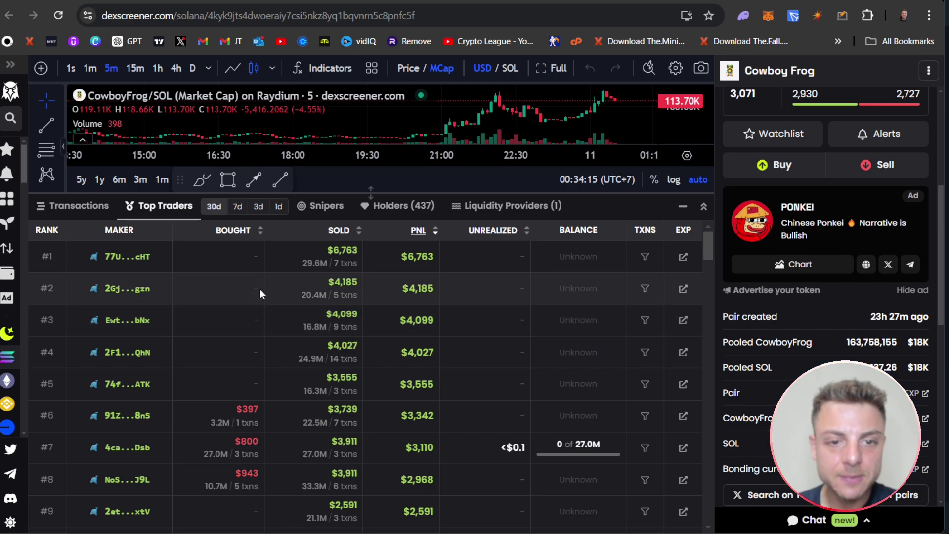
{"action": "left_click", "coordinate": [258, 254]}
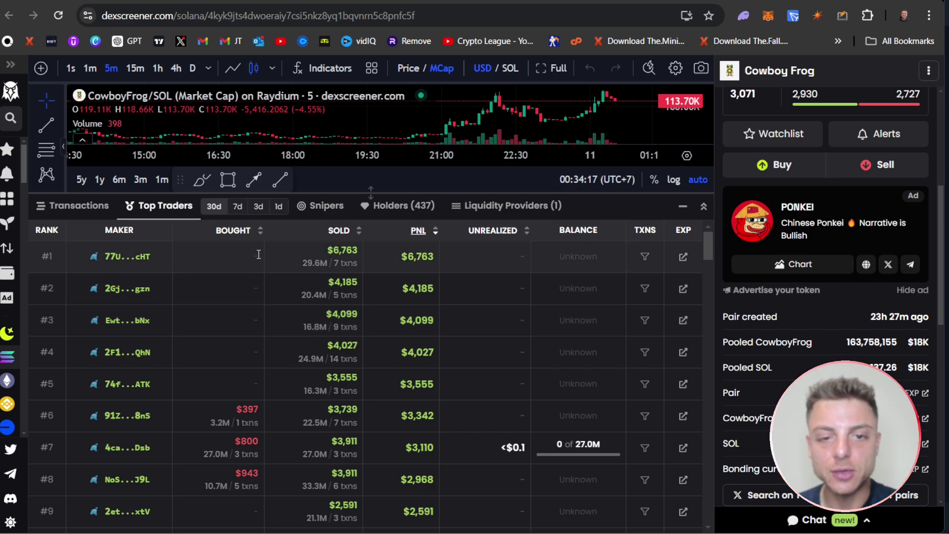
{"action": "double_click", "coordinate": [254, 256]}
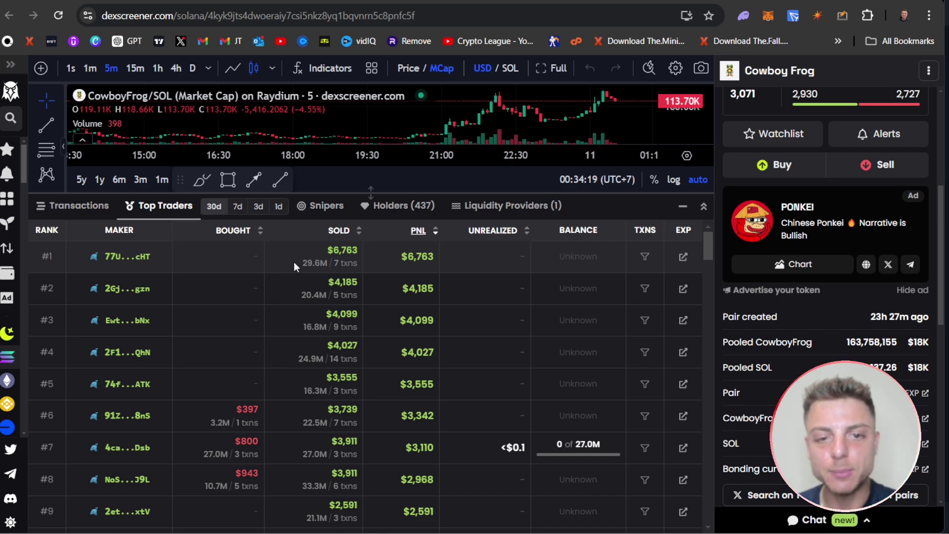
{"action": "scroll", "coordinate": [248, 363], "scroll_direction": "down", "scroll_amount": 1}
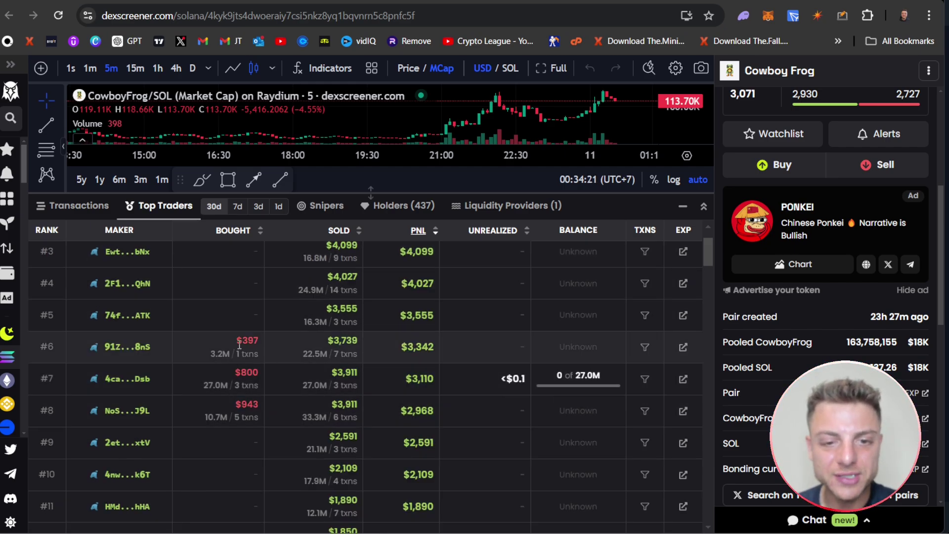
{"action": "left_click_drag", "start_coordinate": [240, 336], "coordinate": [246, 336]}
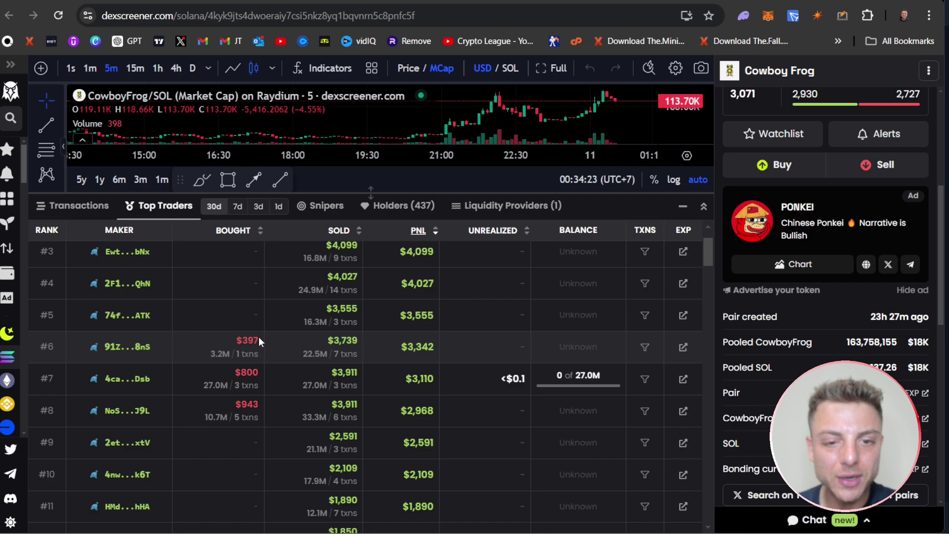
{"action": "double_click", "coordinate": [247, 340]}
{"action": "left_click", "coordinate": [255, 341]}
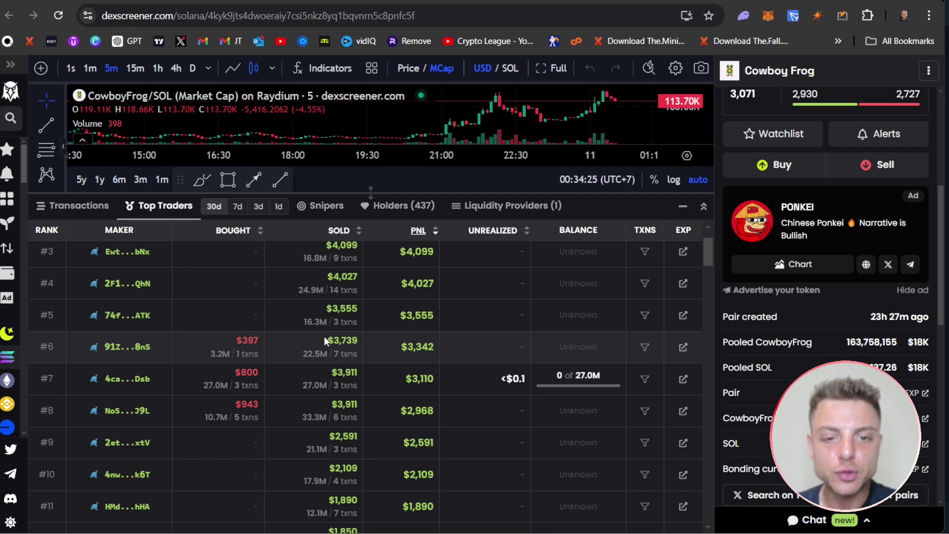
{"action": "left_click_drag", "start_coordinate": [334, 337], "coordinate": [357, 340]}
{"action": "left_click", "coordinate": [355, 342]}
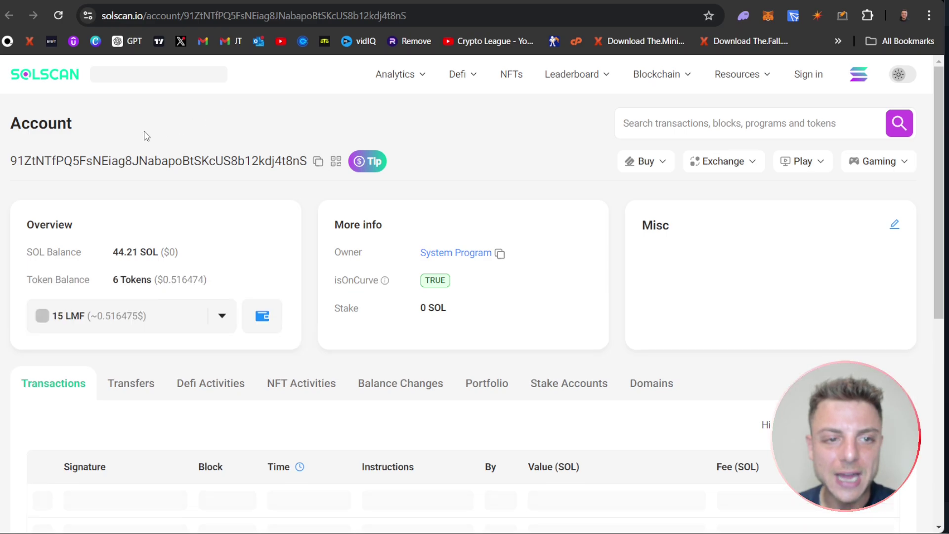
Step: Review the trader's address, 44.21 SOL balance and token balance value on Solscan
{"action": "left_click_drag", "start_coordinate": [10, 161], "coordinate": [307, 157]}
{"action": "left_click", "coordinate": [305, 157]}
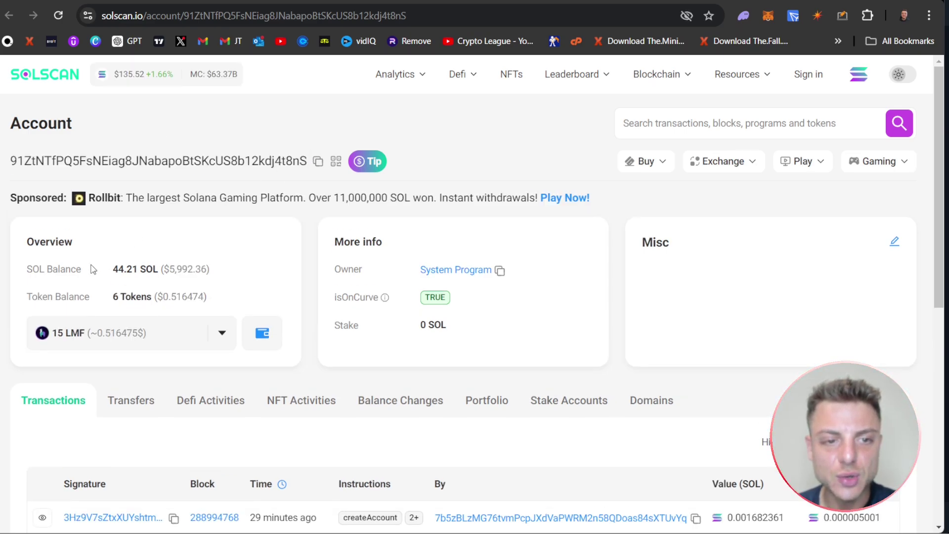
{"action": "left_click_drag", "start_coordinate": [27, 270], "coordinate": [127, 269]}
{"action": "left_click", "coordinate": [138, 267]}
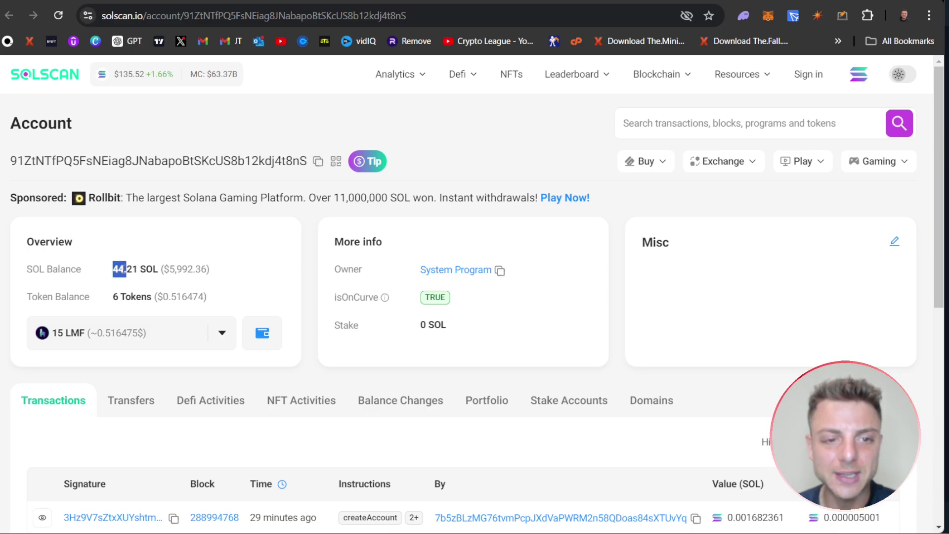
{"action": "left_click", "coordinate": [127, 269]}
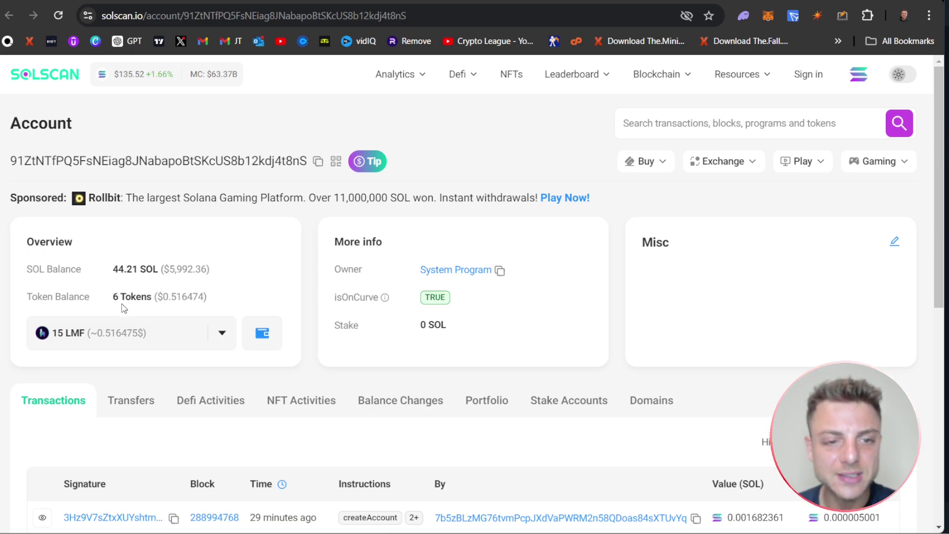
{"action": "left_click_drag", "start_coordinate": [169, 296], "coordinate": [178, 295]}
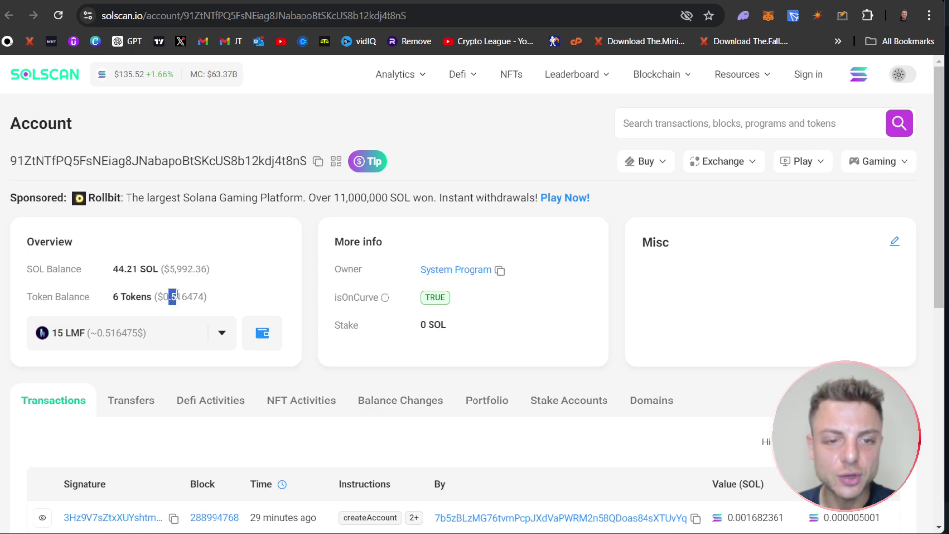
{"action": "left_click", "coordinate": [178, 295]}
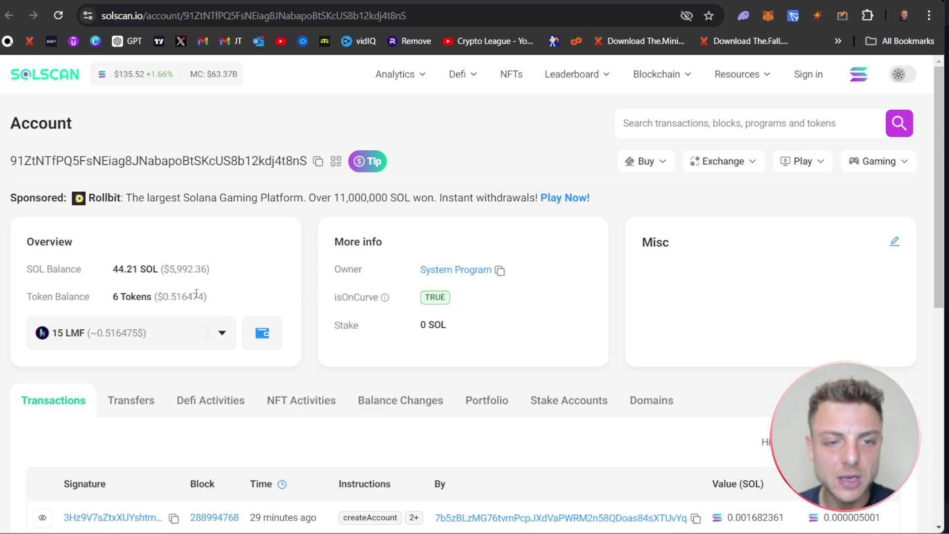
{"action": "double_click", "coordinate": [121, 270]}
{"action": "left_click", "coordinate": [122, 269]}
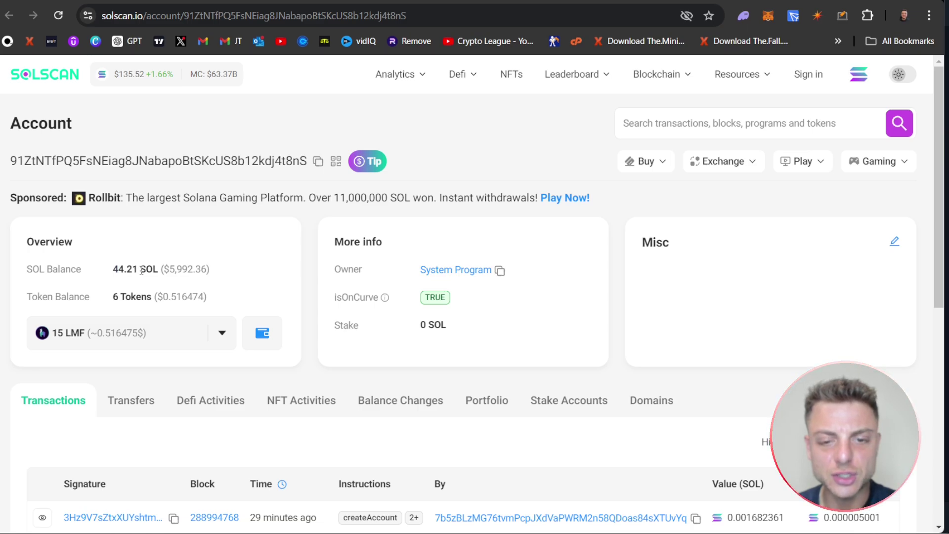
{"action": "scroll", "coordinate": [573, 404], "scroll_direction": "down", "scroll_amount": 3}
{"action": "scroll", "coordinate": [153, 356], "scroll_direction": "up", "scroll_amount": 3}
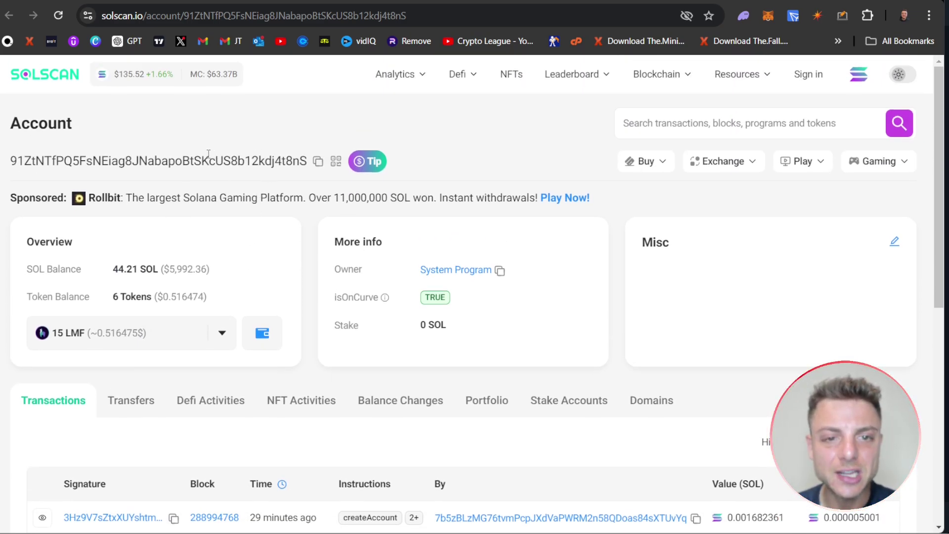
Step: Copy the trader's account address to the clipboard
{"action": "left_click", "coordinate": [317, 163]}
{"action": "left_click_drag", "start_coordinate": [10, 161], "coordinate": [117, 163]}
{"action": "left_click", "coordinate": [115, 165]}
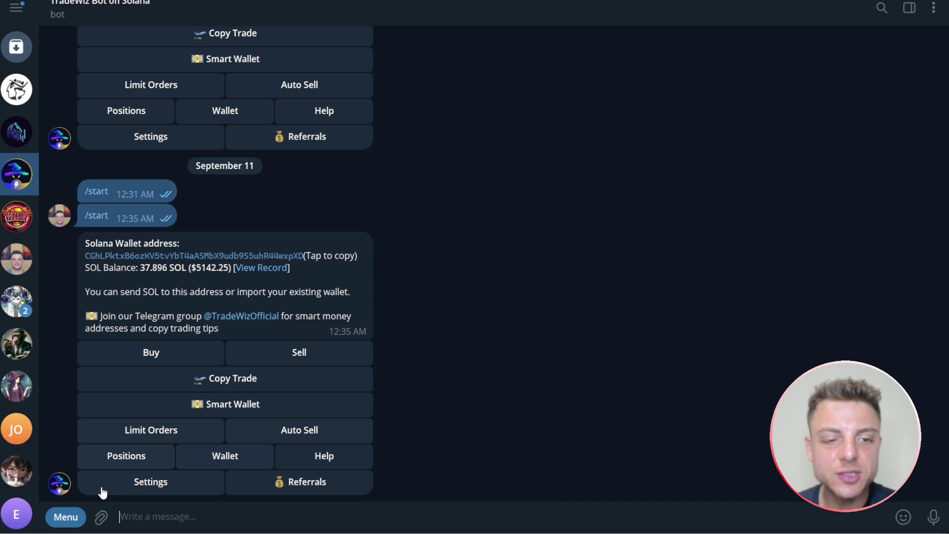
Step: Run /address_analysis on the pasted wallet address and note the $1908.67 7-day PNL
{"action": "left_click", "coordinate": [64, 518]}
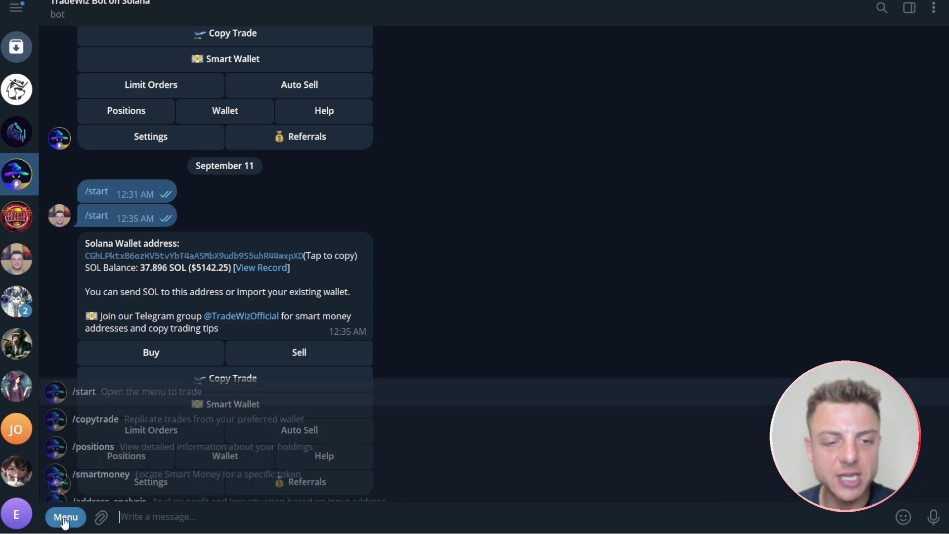
{"action": "scroll", "coordinate": [131, 441], "scroll_direction": "down", "scroll_amount": 1}
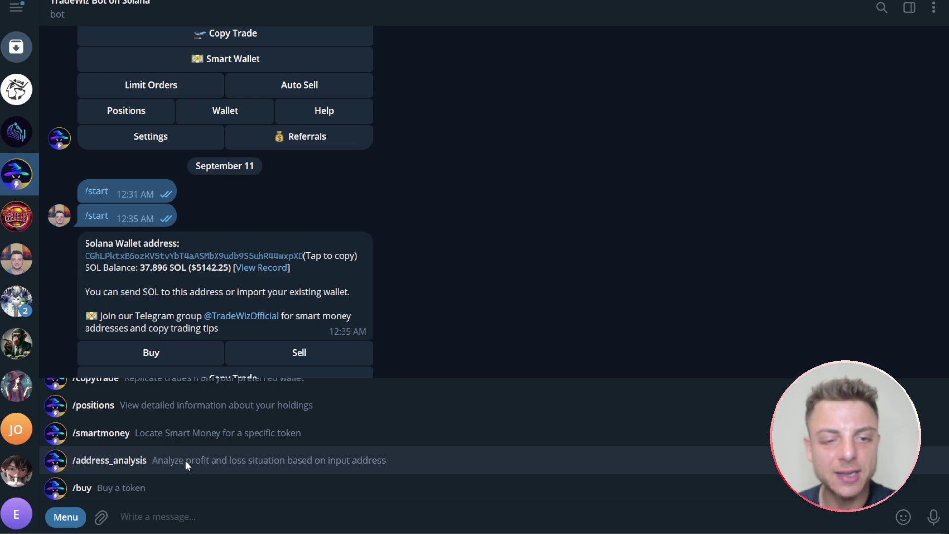
{"action": "left_click", "coordinate": [336, 463]}
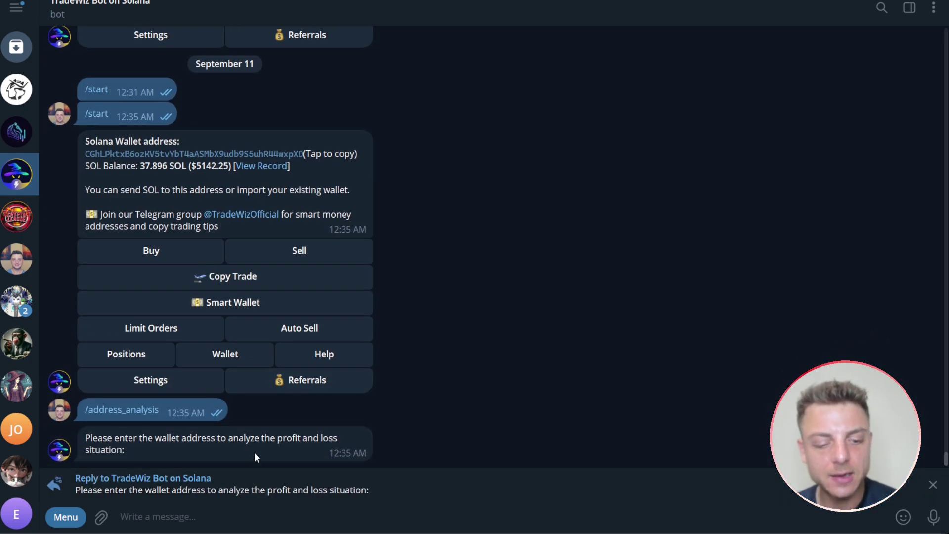
{"action": "key", "text": "ctrl+v"}
{"action": "key", "text": "Return"}
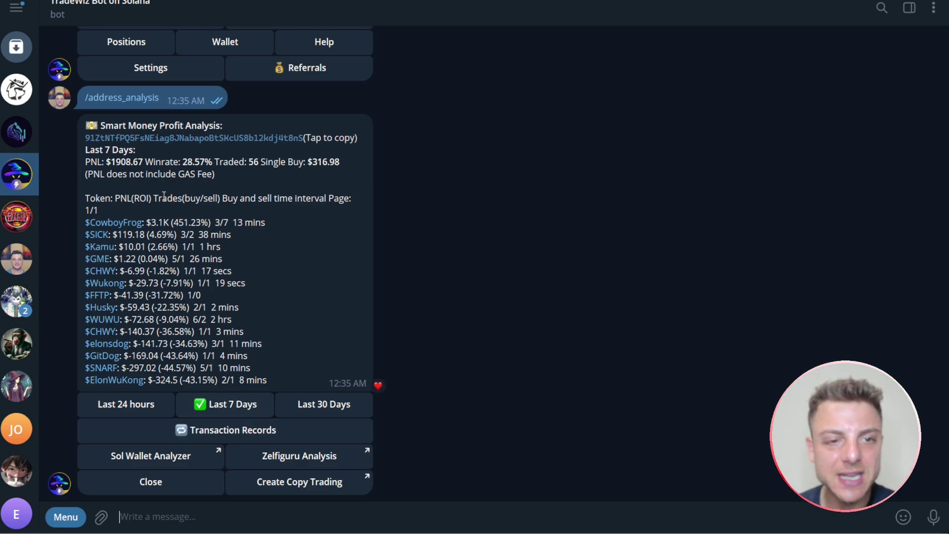
{"action": "left_click_drag", "start_coordinate": [111, 164], "coordinate": [131, 162]}
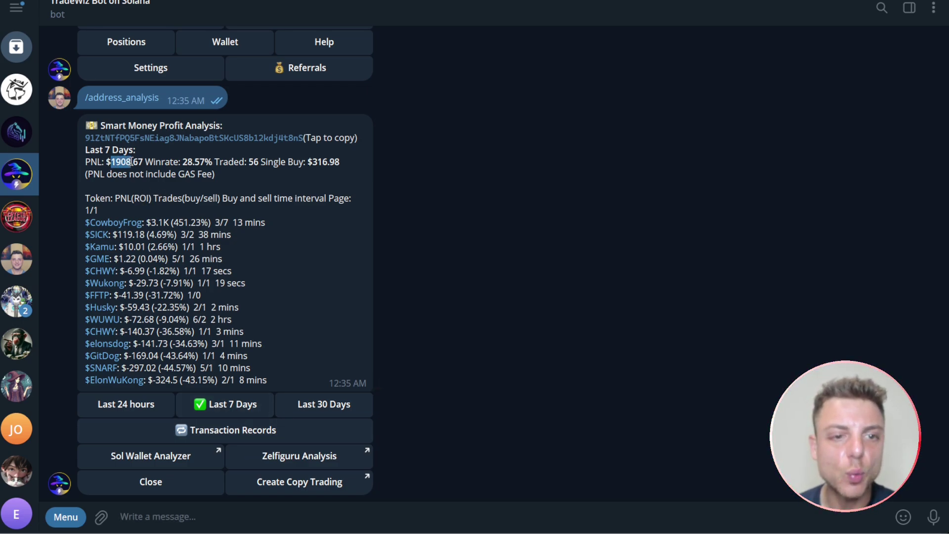
{"action": "left_click", "coordinate": [132, 162]}
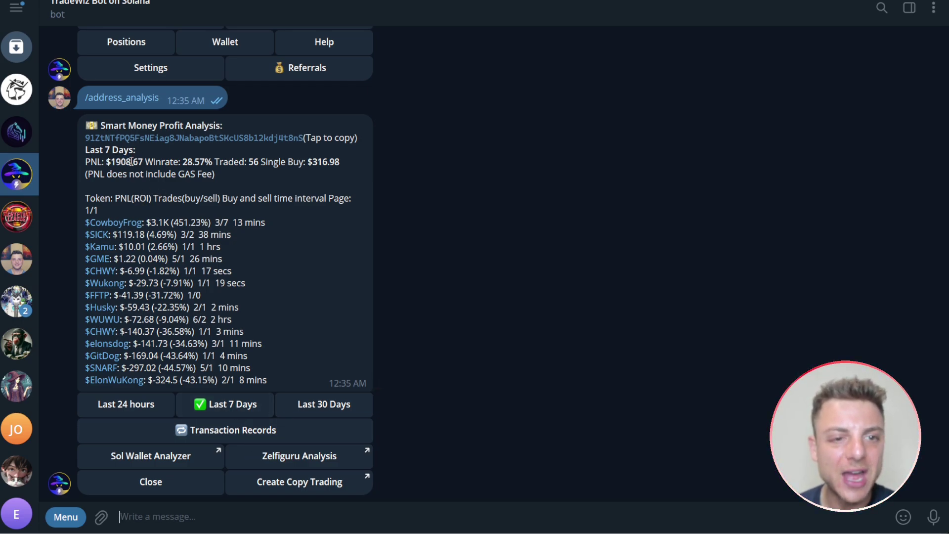
Step: Switch to the 30-day analysis and point out PNL $1117.04, winrate, trades and $291.63 single buy
{"action": "left_click", "coordinate": [327, 406]}
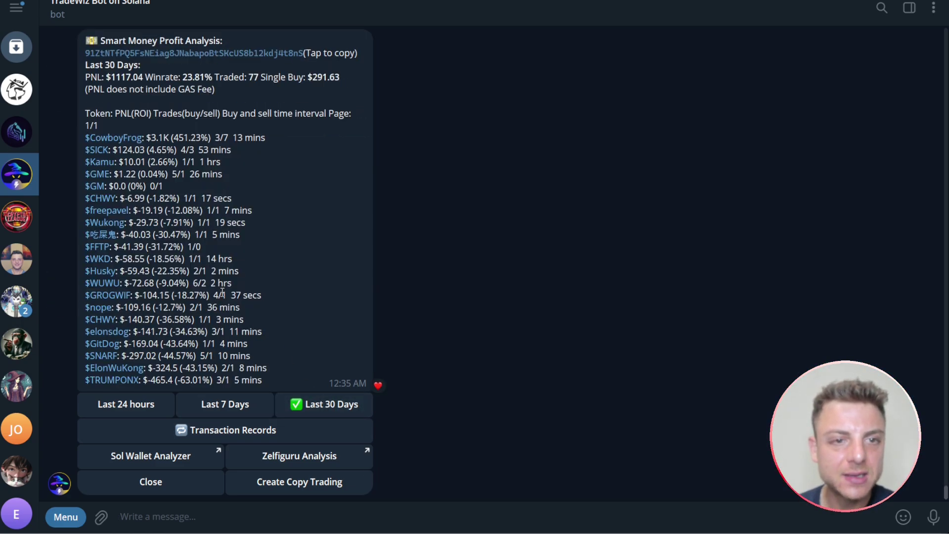
{"action": "left_click_drag", "start_coordinate": [111, 77], "coordinate": [341, 77]}
{"action": "left_click", "coordinate": [196, 73]}
{"action": "left_click", "coordinate": [207, 73]}
{"action": "left_click", "coordinate": [261, 76]}
{"action": "left_click", "coordinate": [341, 76]}
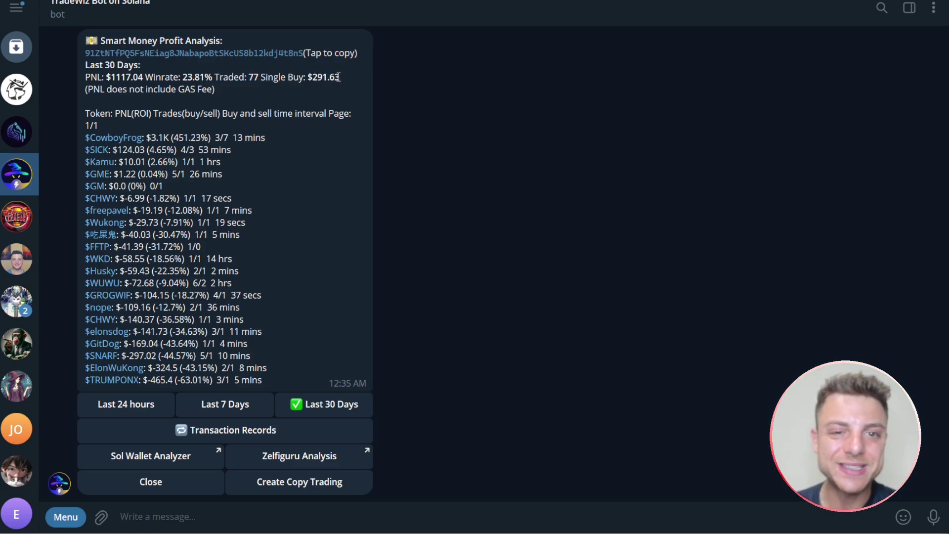
{"action": "left_click_drag", "start_coordinate": [313, 77], "coordinate": [340, 75]}
{"action": "left_click", "coordinate": [340, 75]}
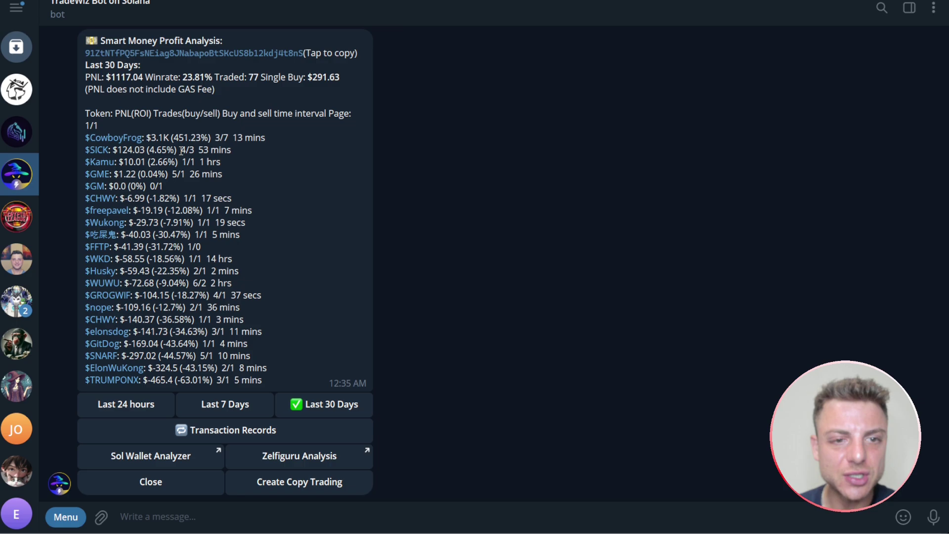
Step: Point out per-token figures: SICK's trade count, CowboyFrog's 13 mins and CHWY's 17 secs hold times
{"action": "left_click_drag", "start_coordinate": [180, 149], "coordinate": [264, 137]}
{"action": "left_click", "coordinate": [200, 149]}
{"action": "left_click", "coordinate": [194, 151]}
{"action": "left_click_drag", "start_coordinate": [197, 150], "coordinate": [224, 197]}
{"action": "left_click", "coordinate": [229, 148]}
{"action": "left_click", "coordinate": [210, 174]}
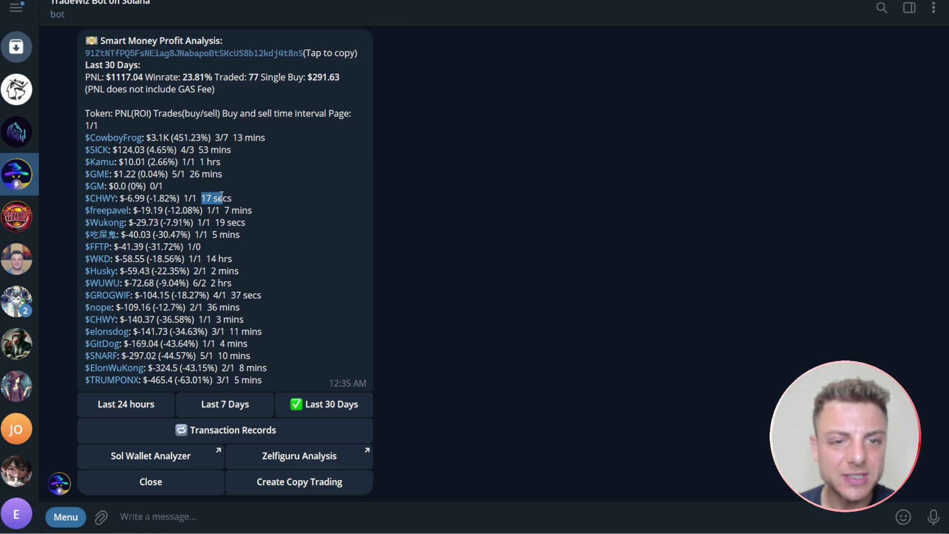
{"action": "left_click", "coordinate": [224, 198]}
Step: Add a heart reaction to the 30-day analysis message
{"action": "double_click", "coordinate": [246, 301]}
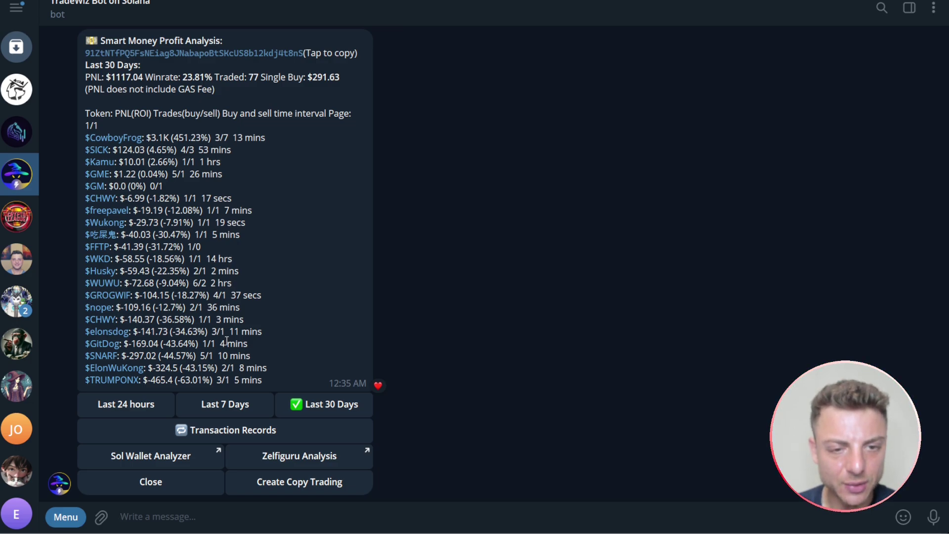
{"action": "double_click", "coordinate": [233, 295]}
{"action": "left_click", "coordinate": [233, 296]}
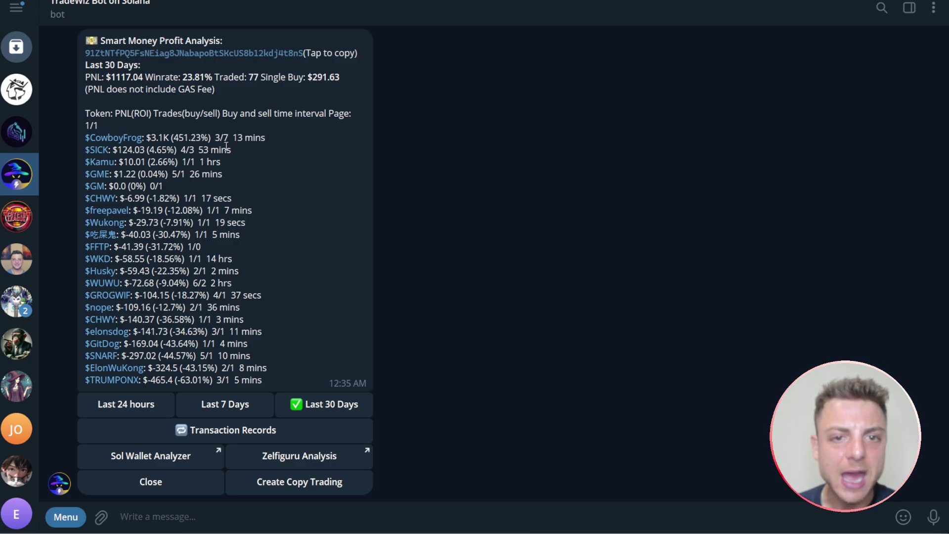
{"action": "double_click", "coordinate": [218, 173]}
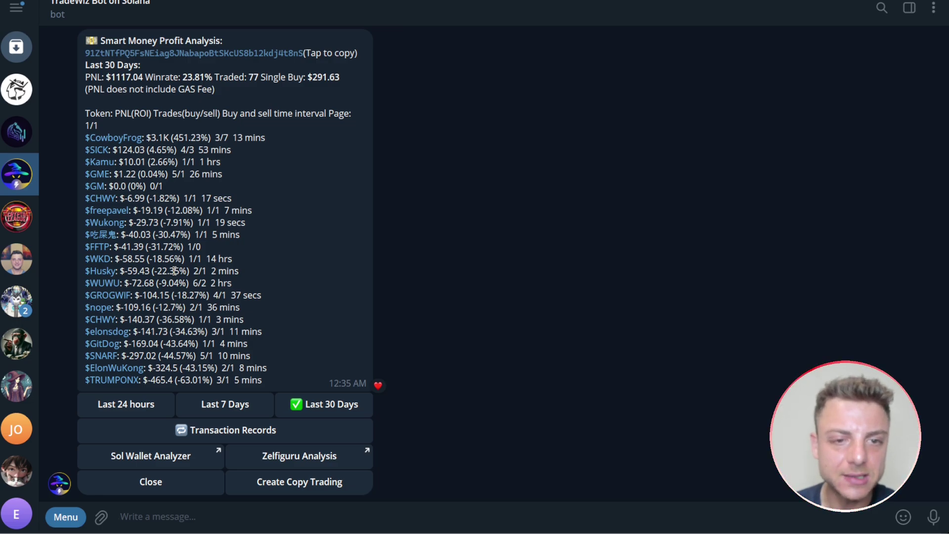
Step: Recheck the $1117.04 30-day PNL, then move to the wallet's Solscan page
{"action": "scroll", "coordinate": [172, 270], "scroll_direction": "up", "scroll_amount": 1}
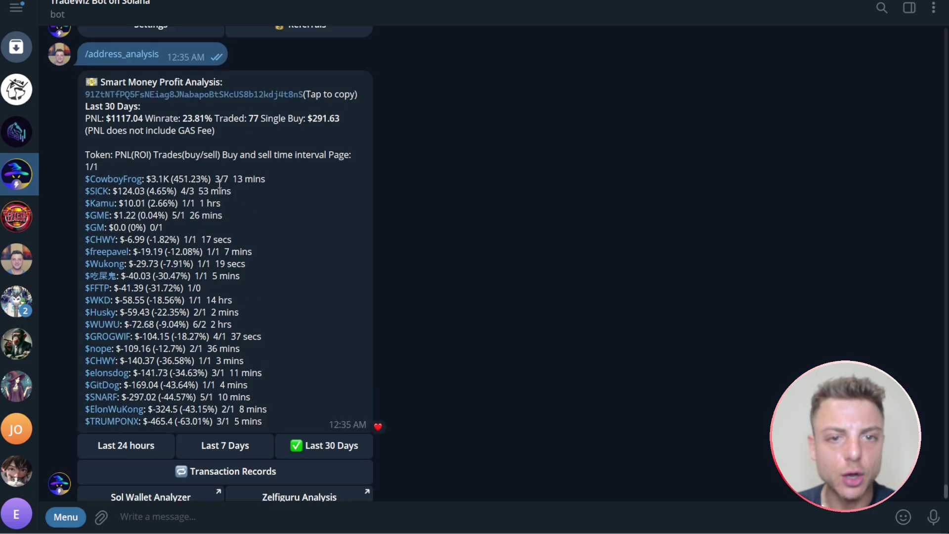
{"action": "left_click_drag", "start_coordinate": [116, 119], "coordinate": [143, 117]}
{"action": "left_click", "coordinate": [142, 118]}
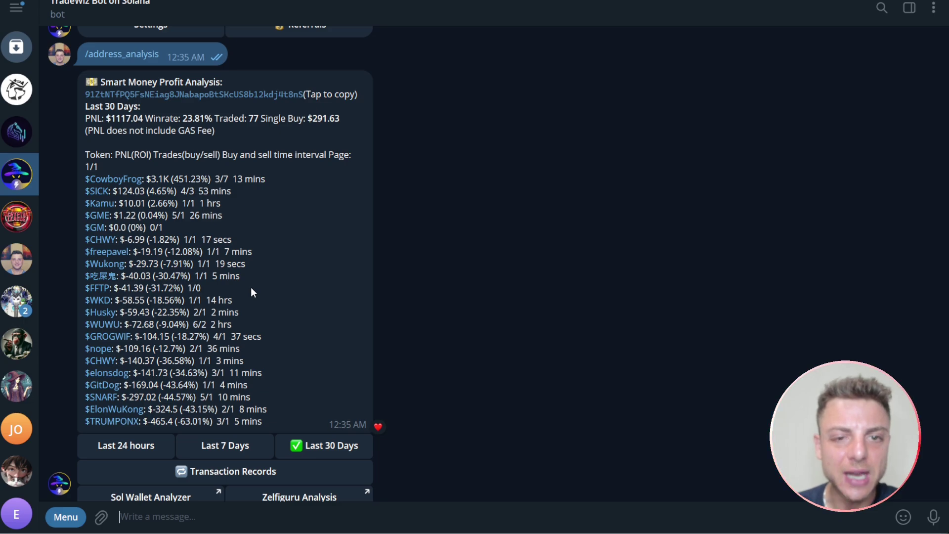
{"action": "scroll", "coordinate": [269, 257], "scroll_direction": "down", "scroll_amount": 1}
{"action": "key", "text": "alt+Tab"}
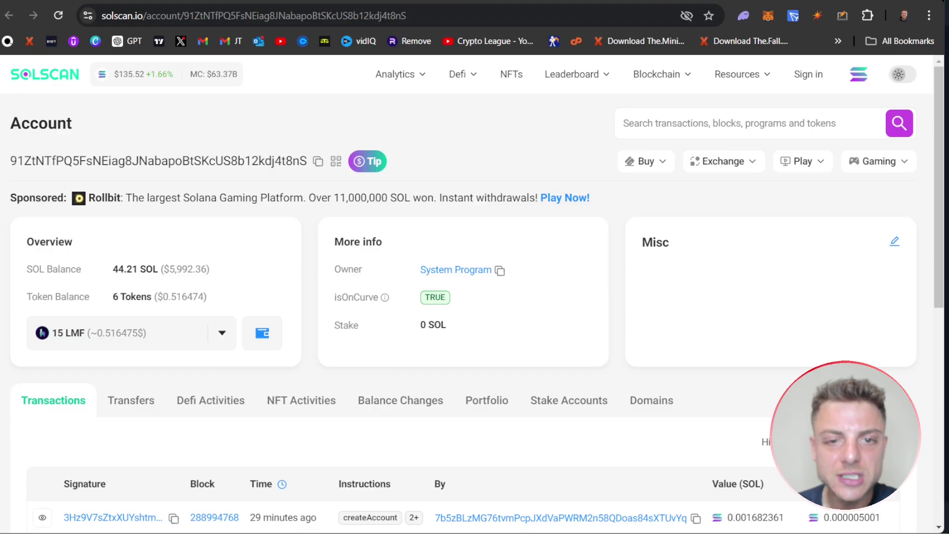
Step: Return from Solscan to the CowboyFrog top-traders tab in DEX Screener
{"action": "key", "text": "ctrl+Tab"}
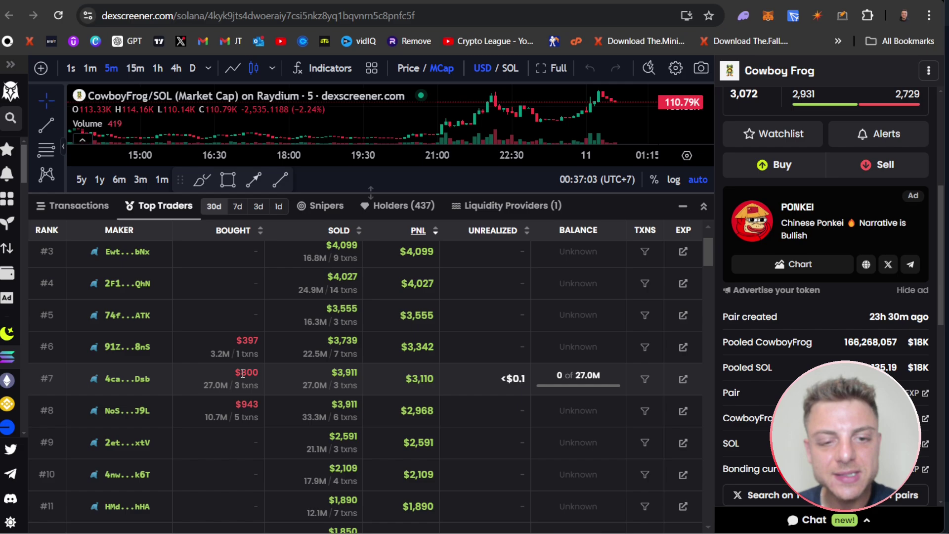
{"action": "left_click", "coordinate": [159, 410]}
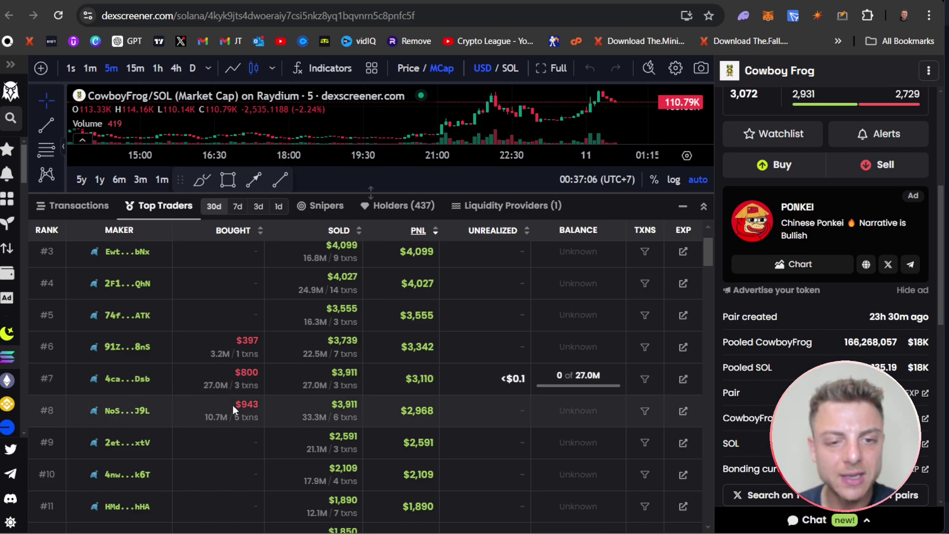
{"action": "double_click", "coordinate": [252, 404]}
{"action": "left_click", "coordinate": [259, 403]}
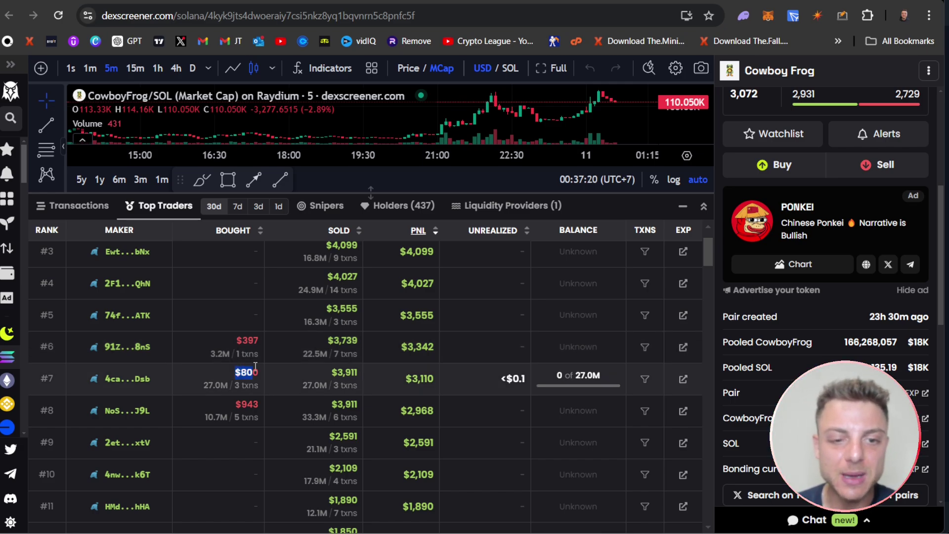
{"action": "left_click", "coordinate": [256, 402]}
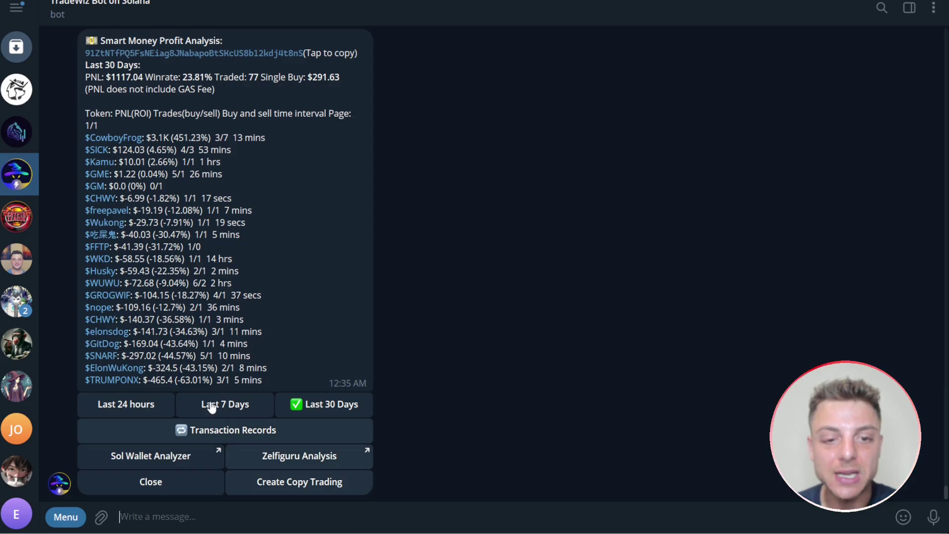
{"action": "double_click", "coordinate": [232, 357]}
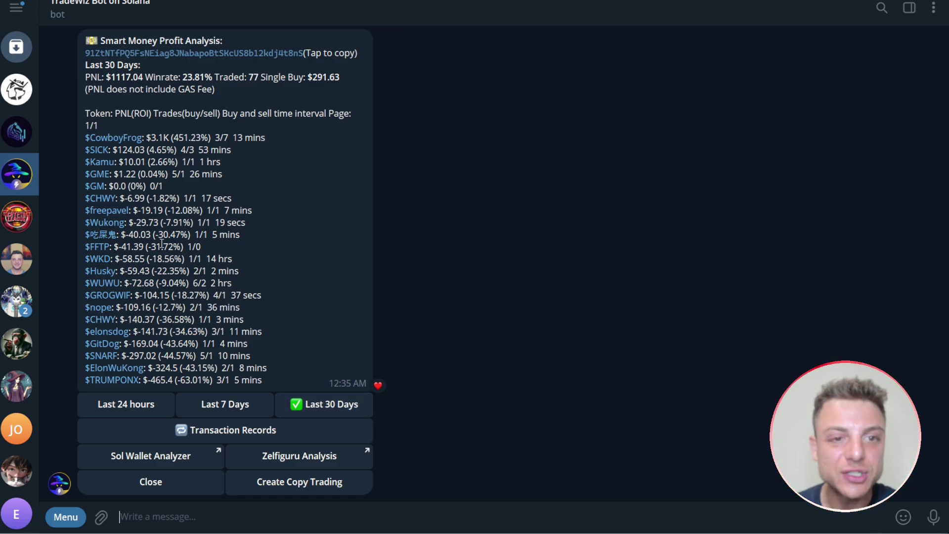
{"action": "left_click_drag", "start_coordinate": [107, 78], "coordinate": [263, 78]}
{"action": "left_click", "coordinate": [260, 79]}
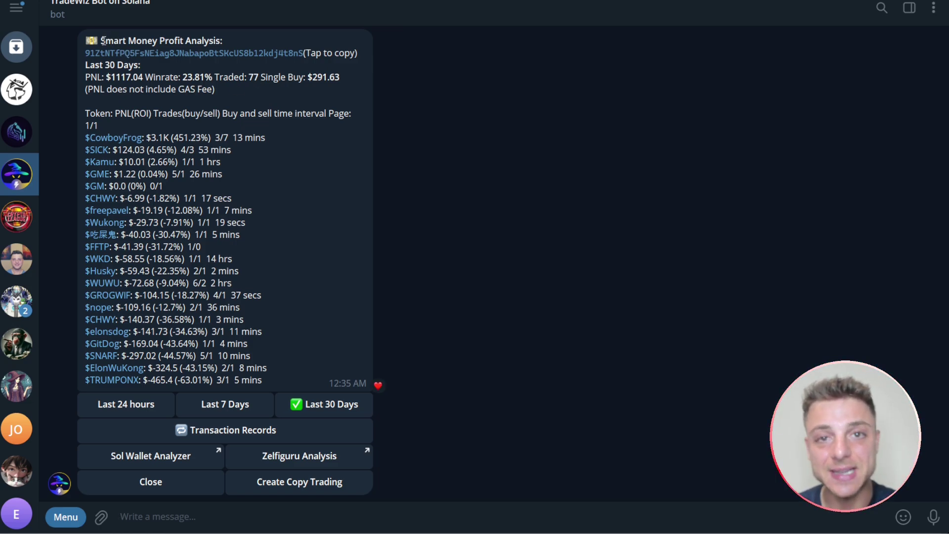
{"action": "left_click_drag", "start_coordinate": [107, 77], "coordinate": [144, 78]}
{"action": "left_click", "coordinate": [143, 78]}
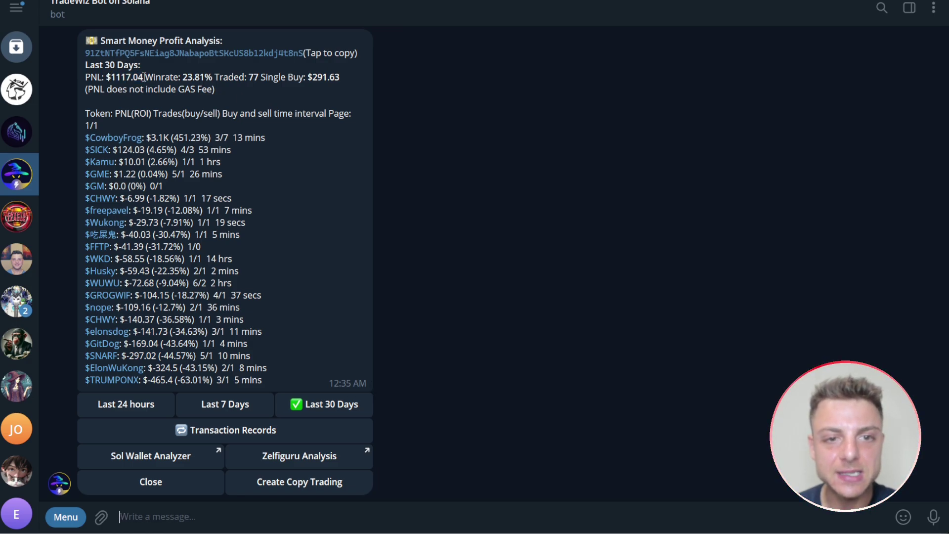
{"action": "double_click", "coordinate": [174, 174]}
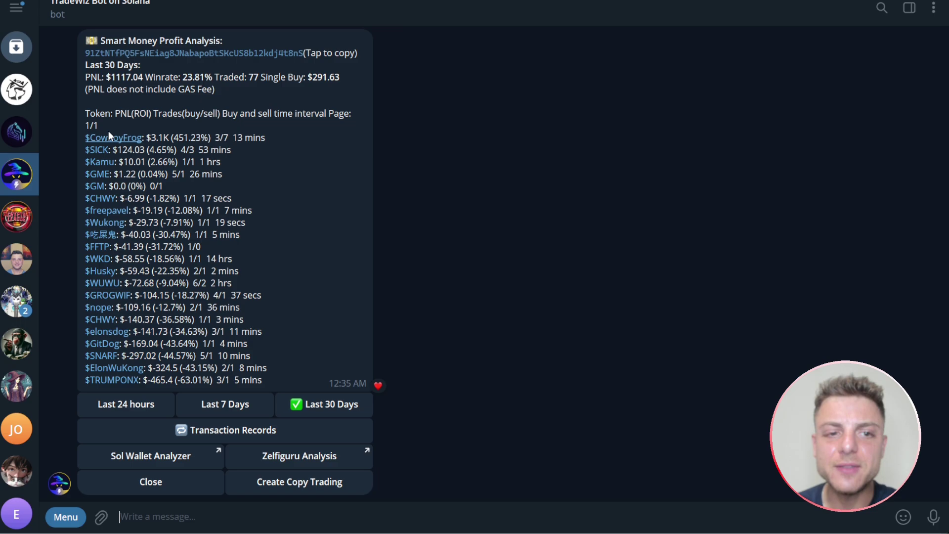
{"action": "left_click_drag", "start_coordinate": [80, 137], "coordinate": [153, 136]}
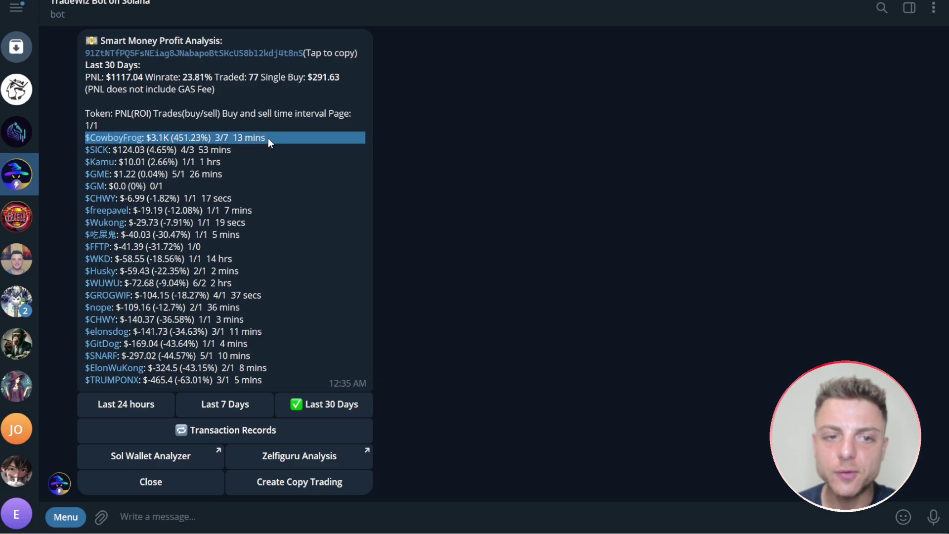
{"action": "left_click", "coordinate": [190, 158]}
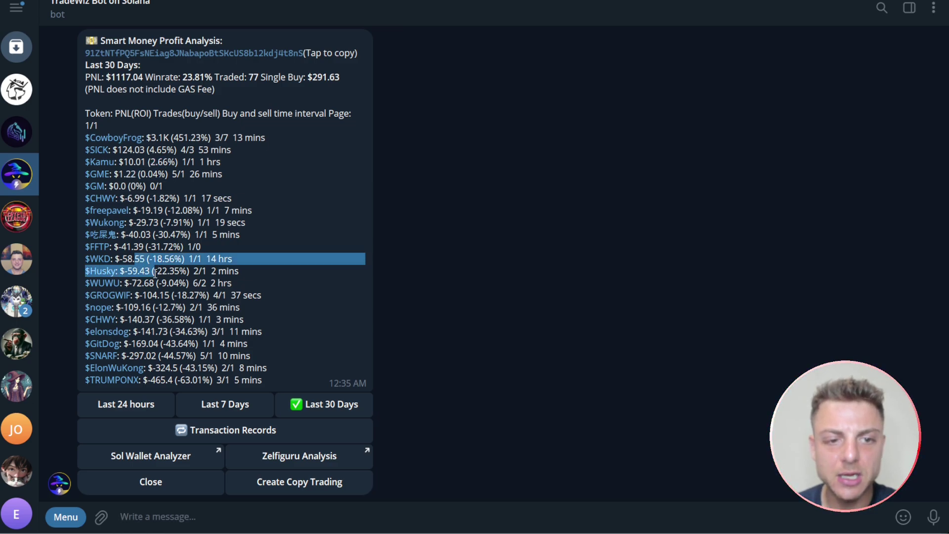
{"action": "left_click_drag", "start_coordinate": [172, 368], "coordinate": [182, 378]}
{"action": "left_click", "coordinate": [183, 378]}
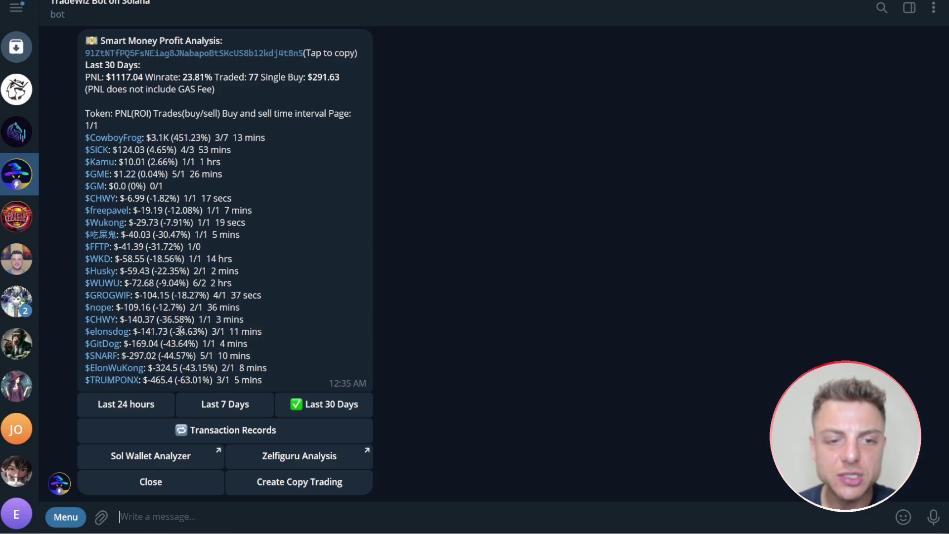
{"action": "left_click_drag", "start_coordinate": [146, 138], "coordinate": [166, 135]}
{"action": "left_click_drag", "start_coordinate": [85, 138], "coordinate": [265, 138]}
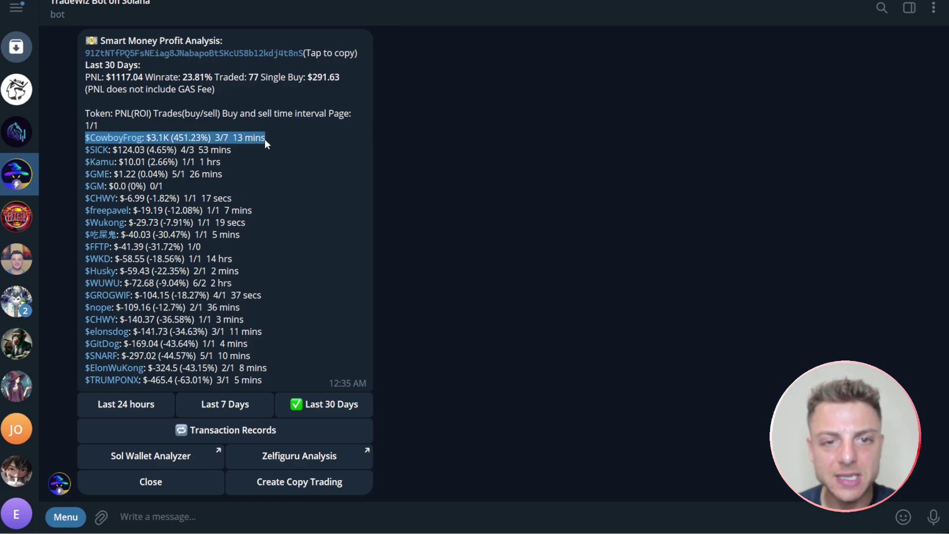
{"action": "double_click", "coordinate": [265, 138]}
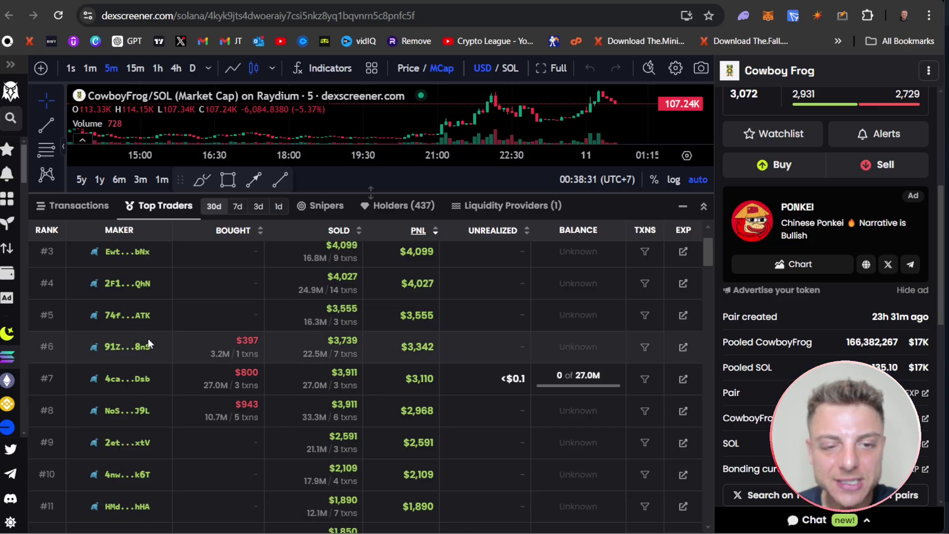
Step: View top traders #10–#18, then heart the bot's 30-day analysis message
{"action": "scroll", "coordinate": [148, 338], "scroll_direction": "down", "scroll_amount": 2}
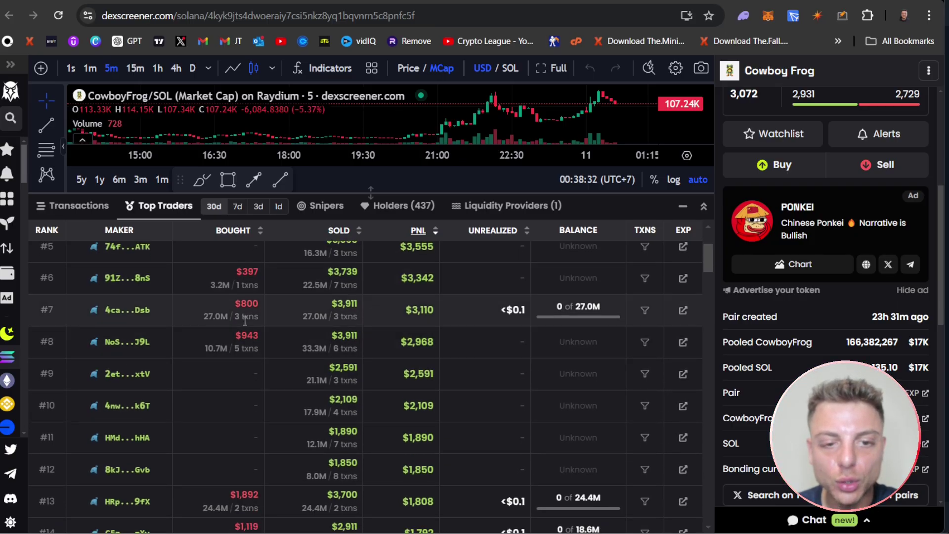
{"action": "scroll", "coordinate": [245, 320], "scroll_direction": "down", "scroll_amount": 4}
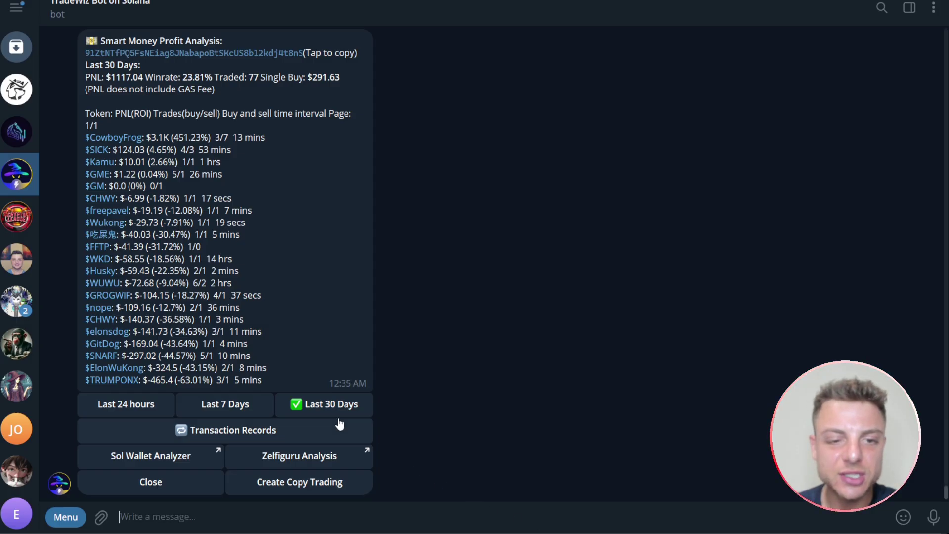
{"action": "double_click", "coordinate": [304, 325]}
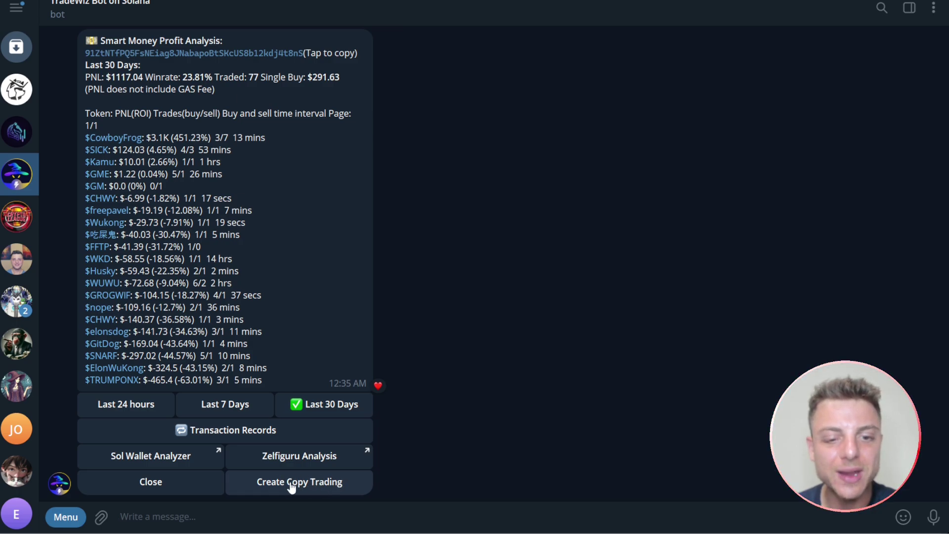
Step: Start Create Copy Trading for the analyzed wallet and read the setup instructions
{"action": "scroll", "coordinate": [259, 406], "scroll_direction": "up", "scroll_amount": 1}
{"action": "scroll", "coordinate": [258, 405], "scroll_direction": "down", "scroll_amount": 1}
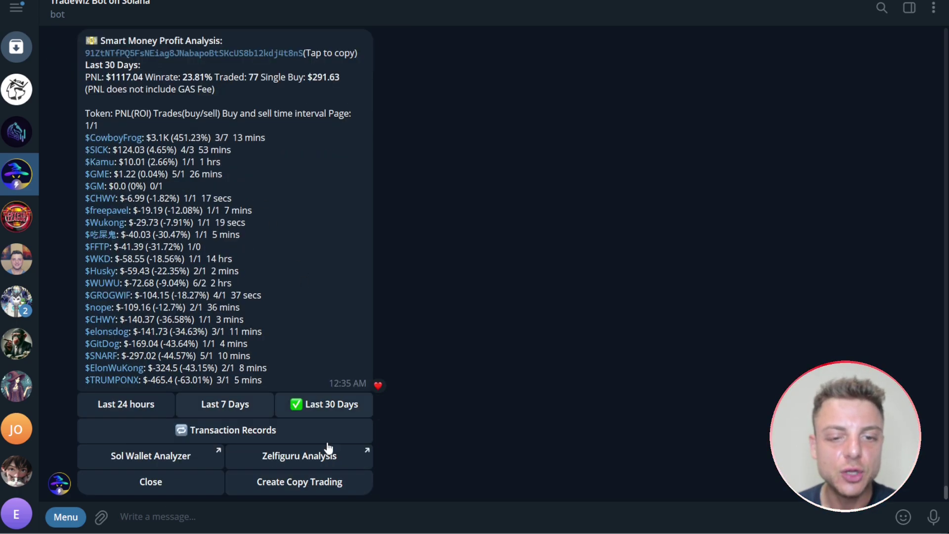
{"action": "left_click", "coordinate": [312, 486]}
{"action": "scroll", "coordinate": [267, 346], "scroll_direction": "up", "scroll_amount": 4}
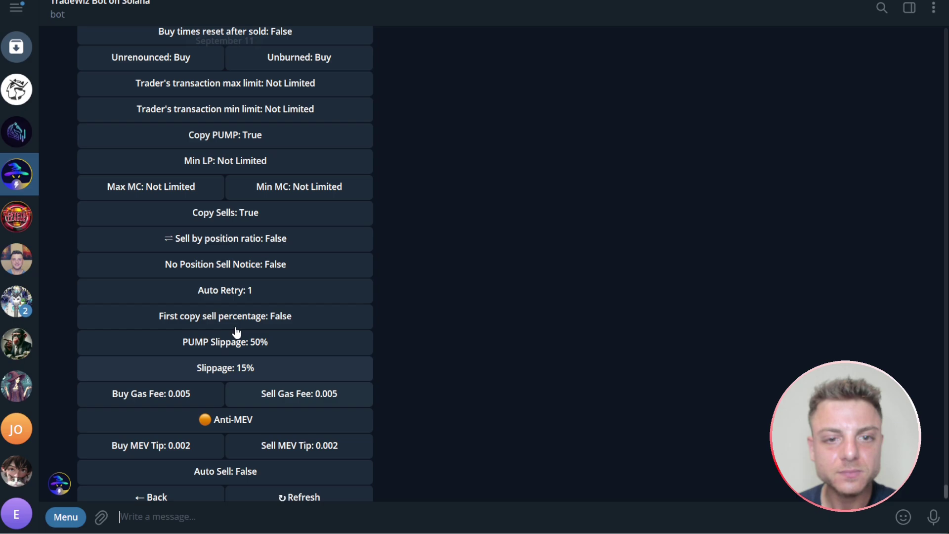
{"action": "scroll", "coordinate": [232, 325], "scroll_direction": "up", "scroll_amount": 12}
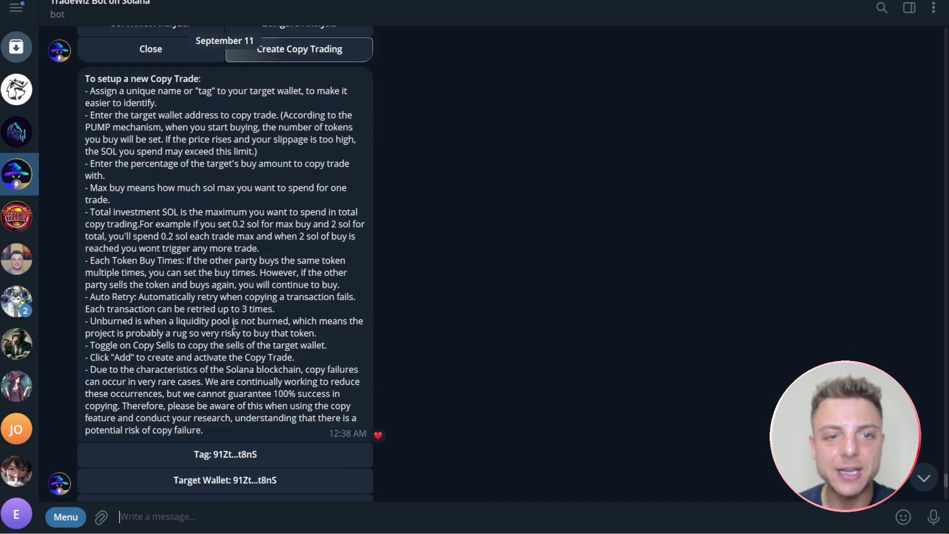
{"action": "left_click_drag", "start_coordinate": [85, 119], "coordinate": [226, 460]}
{"action": "left_click", "coordinate": [226, 476]}
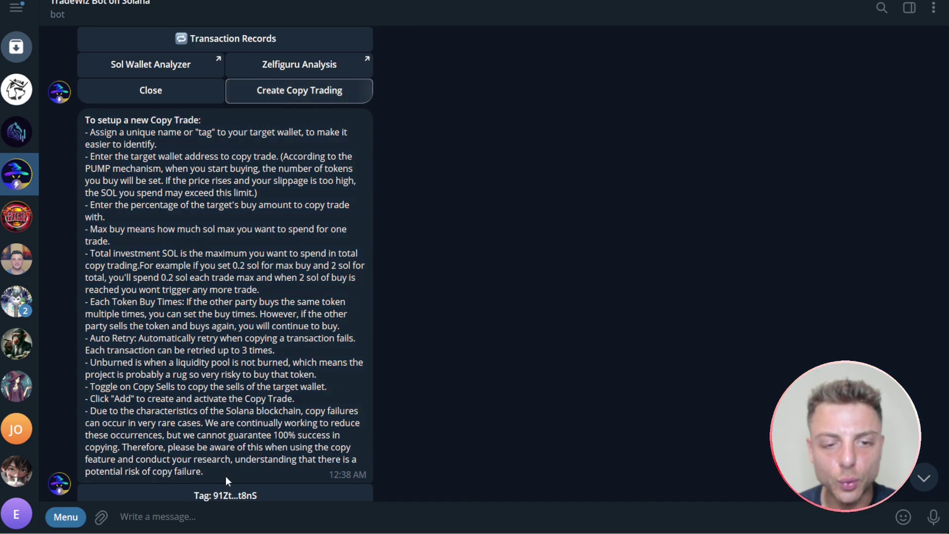
Step: Turn on Anti-MEV protection in the copy-trade settings
{"action": "scroll", "coordinate": [207, 347], "scroll_direction": "down", "scroll_amount": 5}
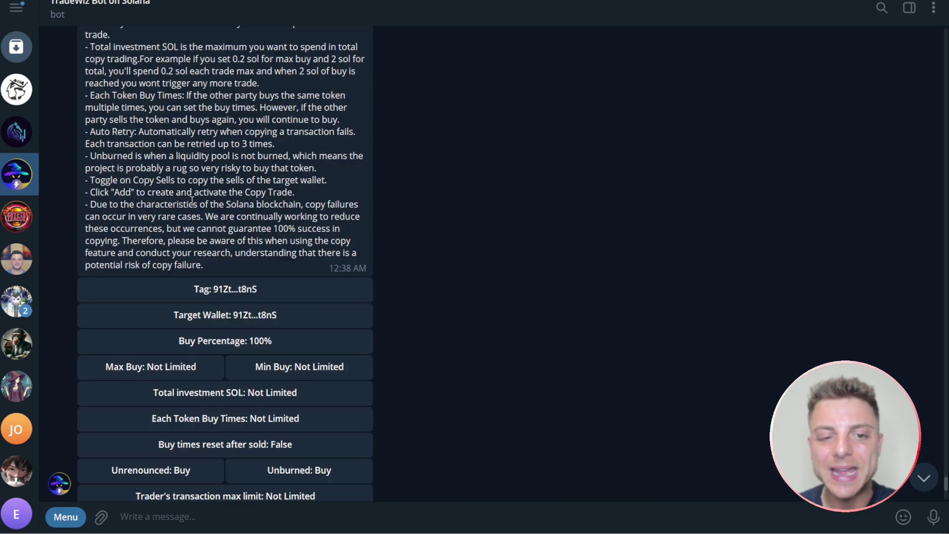
{"action": "scroll", "coordinate": [192, 201], "scroll_direction": "down", "scroll_amount": 2}
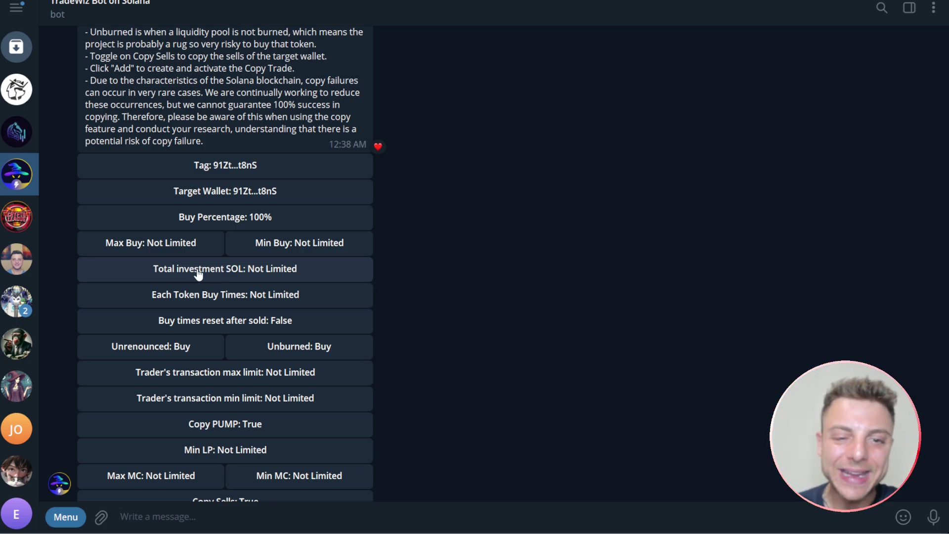
{"action": "scroll", "coordinate": [193, 289], "scroll_direction": "down", "scroll_amount": 2}
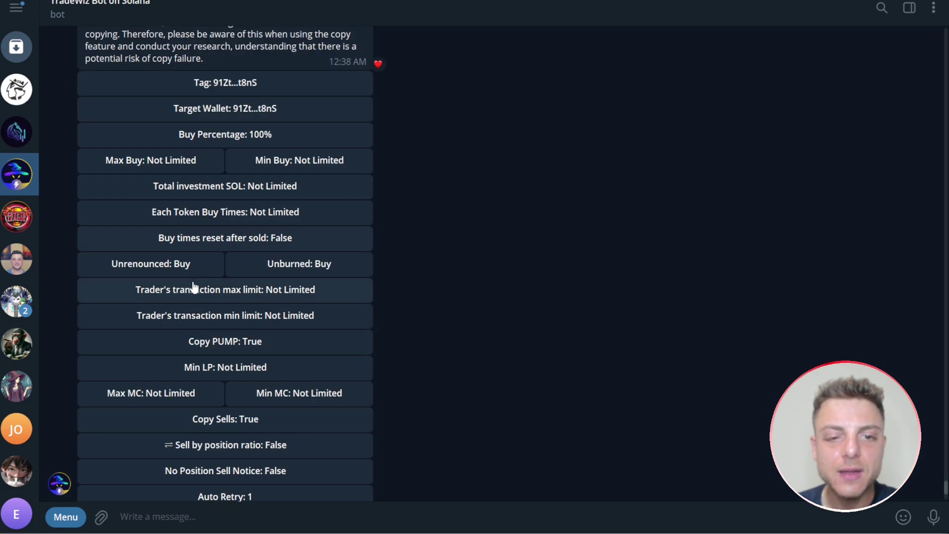
{"action": "scroll", "coordinate": [269, 266], "scroll_direction": "down", "scroll_amount": 1}
{"action": "scroll", "coordinate": [208, 274], "scroll_direction": "down", "scroll_amount": 1}
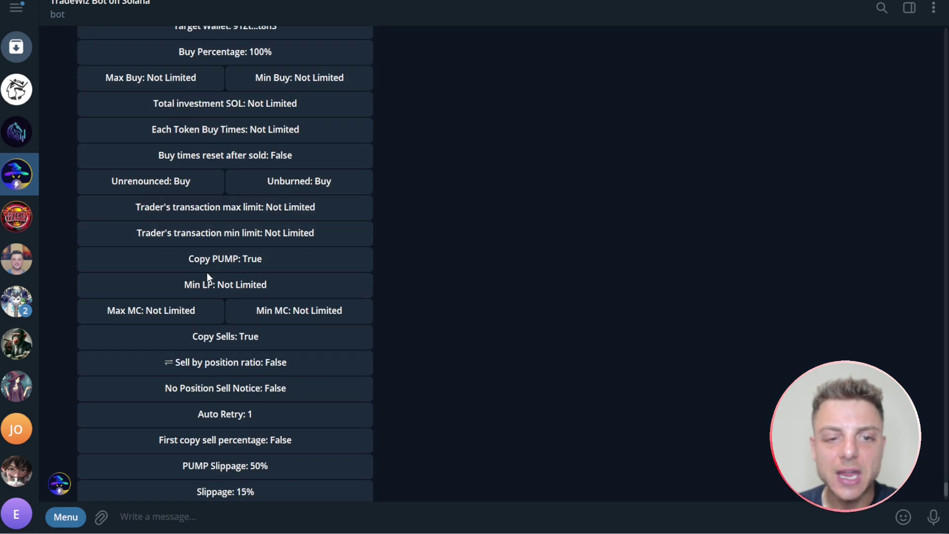
{"action": "scroll", "coordinate": [231, 269], "scroll_direction": "down", "scroll_amount": 1}
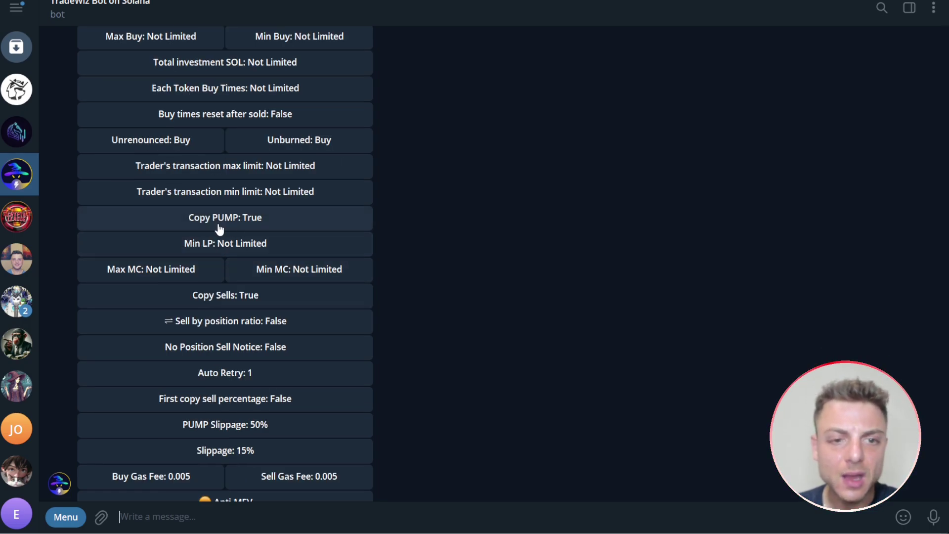
{"action": "scroll", "coordinate": [219, 229], "scroll_direction": "down", "scroll_amount": 1}
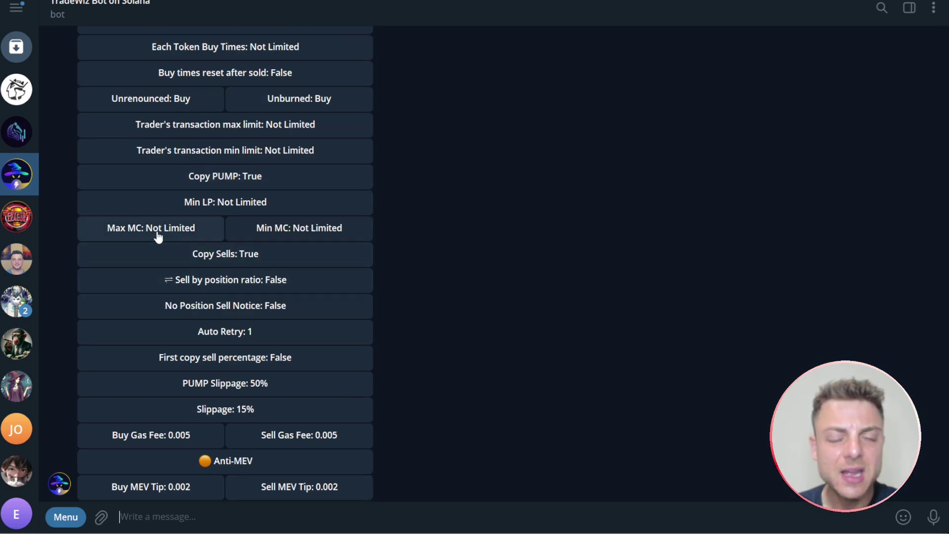
{"action": "scroll", "coordinate": [223, 246], "scroll_direction": "down", "scroll_amount": 2}
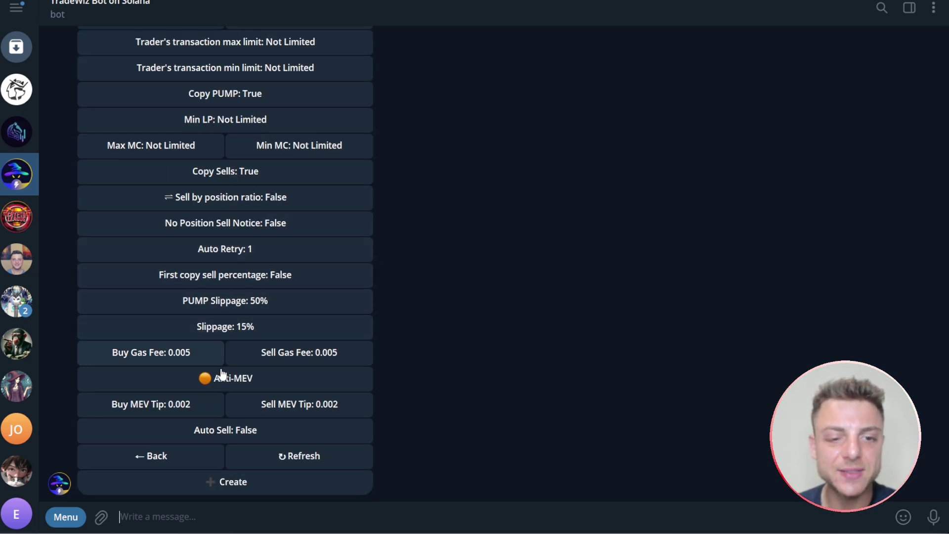
{"action": "left_click", "coordinate": [230, 386]}
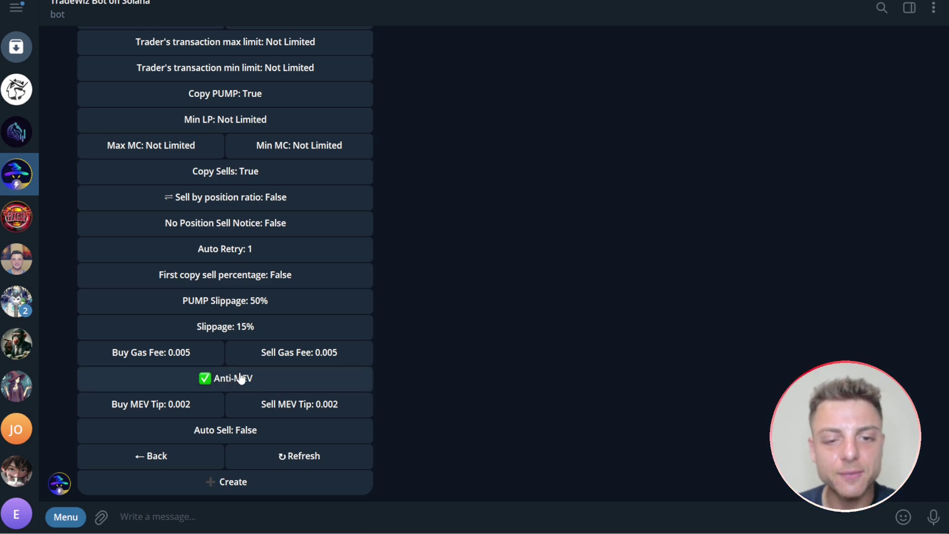
Step: Create the copy trade and confirm the wallet is listed as active
{"action": "left_click", "coordinate": [228, 483]}
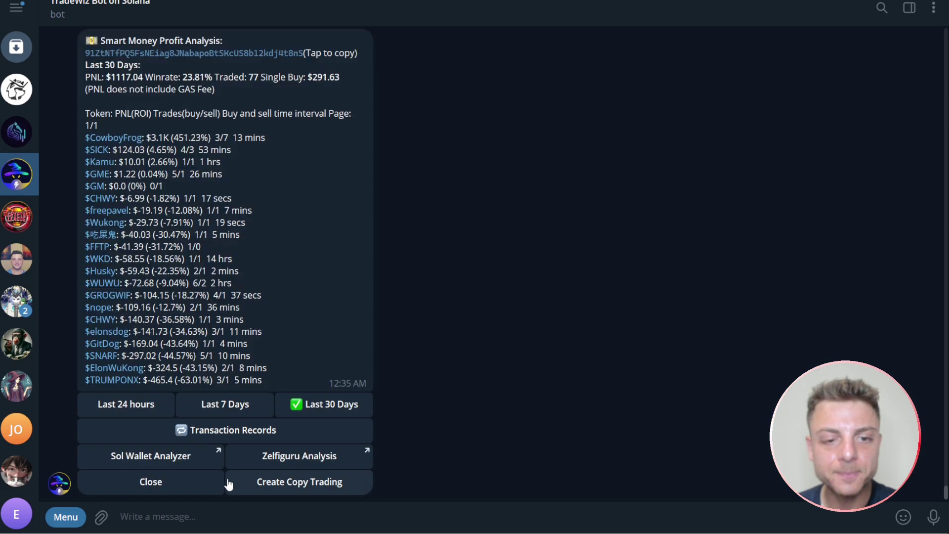
{"action": "left_click_drag", "start_coordinate": [104, 219], "coordinate": [247, 220]}
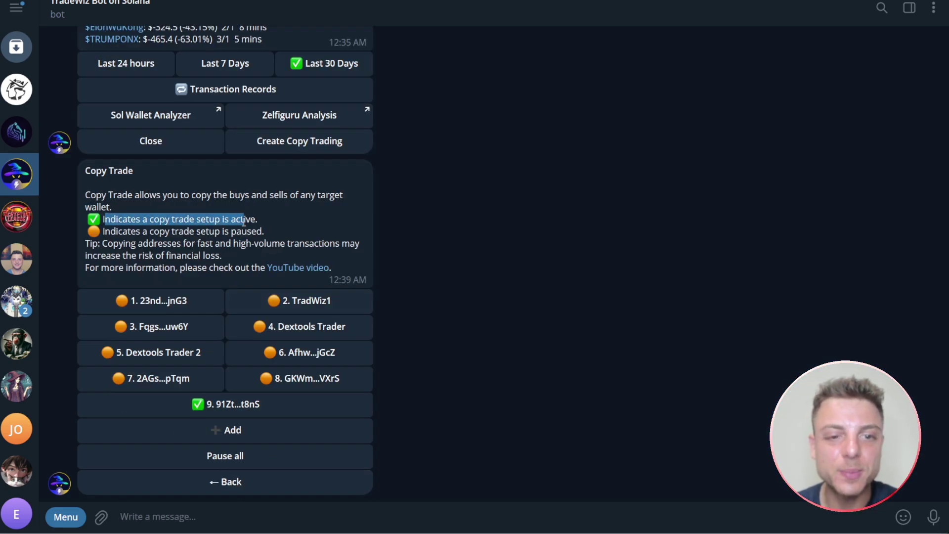
{"action": "left_click", "coordinate": [242, 229]}
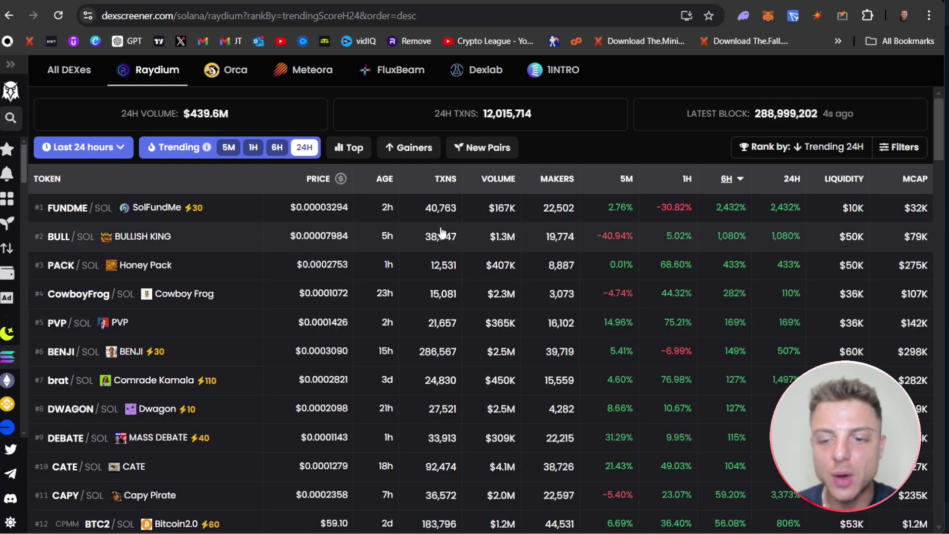
{"action": "scroll", "coordinate": [171, 226], "scroll_direction": "down", "scroll_amount": 1}
{"action": "scroll", "coordinate": [170, 227], "scroll_direction": "down", "scroll_amount": 1}
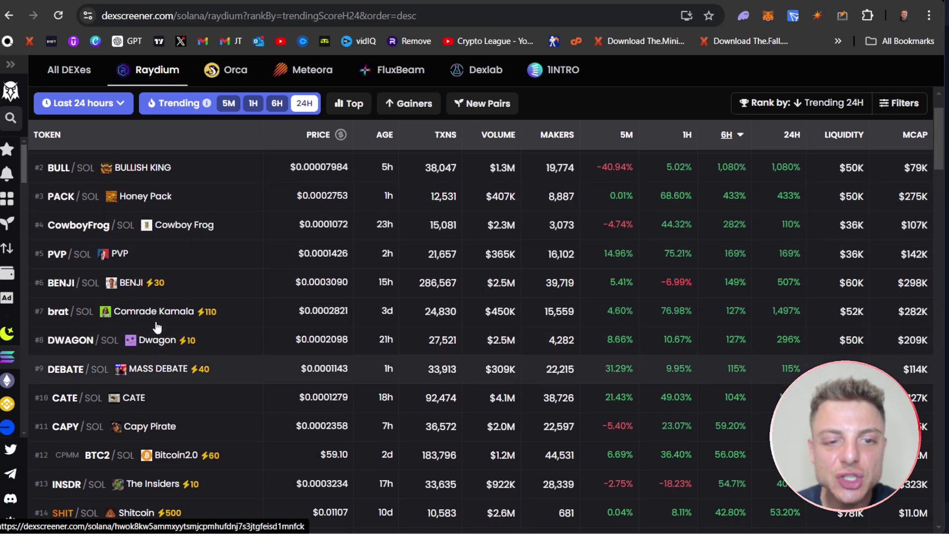
{"action": "scroll", "coordinate": [201, 266], "scroll_direction": "down", "scroll_amount": 5}
{"action": "scroll", "coordinate": [201, 265], "scroll_direction": "down", "scroll_amount": 5}
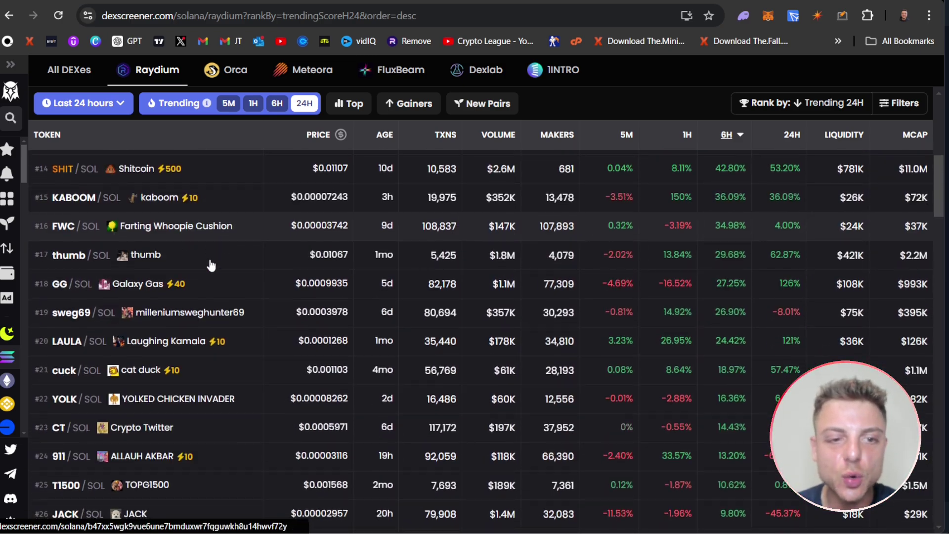
{"action": "scroll", "coordinate": [212, 327], "scroll_direction": "down", "scroll_amount": 5}
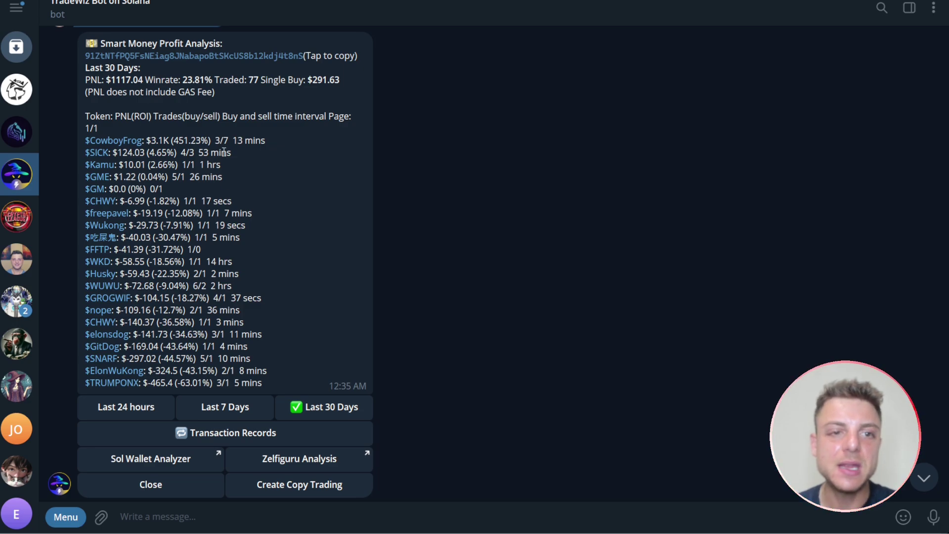
Step: React with a heart to the wallet's Smart Money Profit Analysis message from TradeWiz Bot
{"action": "double_click", "coordinate": [138, 107]}
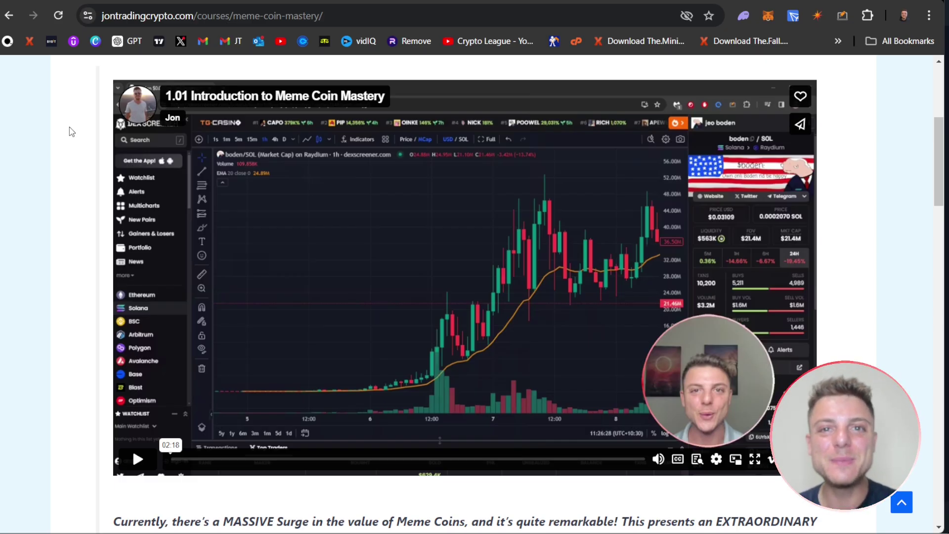
Step: Scroll through the Meme Coin Mastery Course Content lessons, then back up toward the top
{"action": "scroll", "coordinate": [72, 132], "scroll_direction": "down", "scroll_amount": 5}
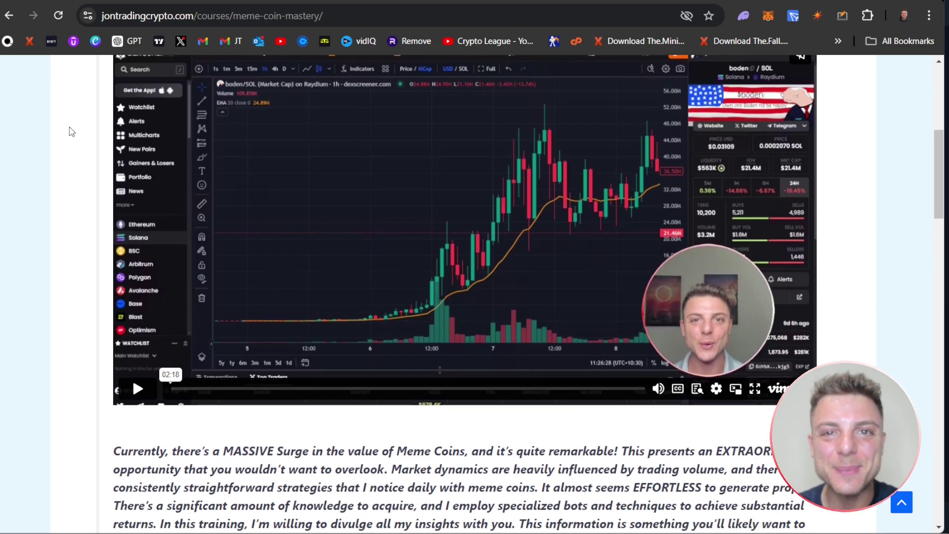
{"action": "scroll", "coordinate": [72, 132], "scroll_direction": "down", "scroll_amount": 1}
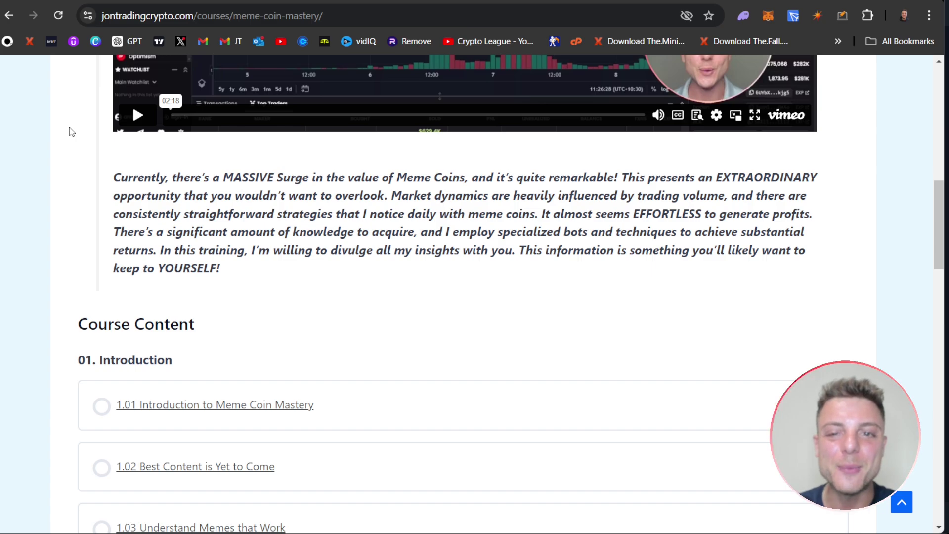
{"action": "scroll", "coordinate": [71, 132], "scroll_direction": "down", "scroll_amount": 1}
{"action": "scroll", "coordinate": [72, 131], "scroll_direction": "down", "scroll_amount": 2}
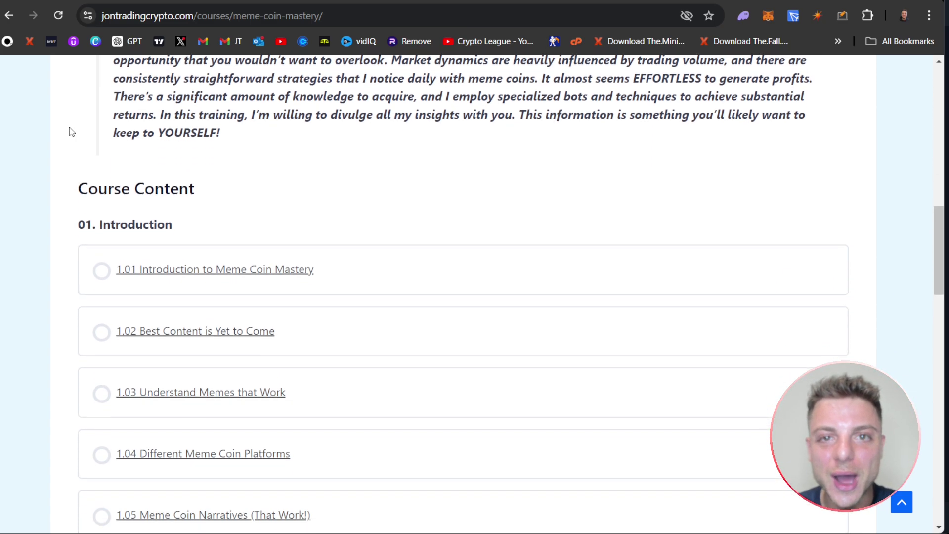
{"action": "scroll", "coordinate": [52, 157], "scroll_direction": "down", "scroll_amount": 2}
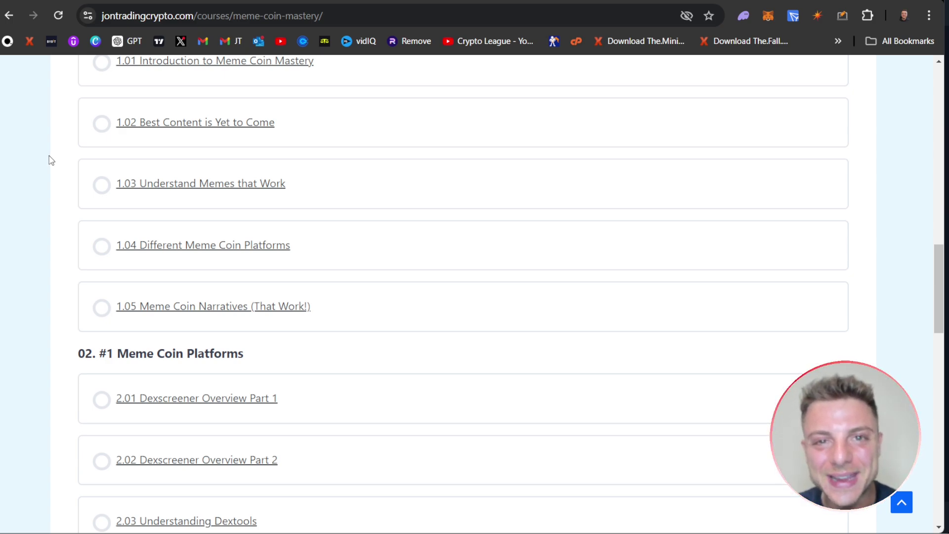
{"action": "scroll", "coordinate": [51, 160], "scroll_direction": "down", "scroll_amount": 2}
{"action": "scroll", "coordinate": [50, 160], "scroll_direction": "down", "scroll_amount": 2}
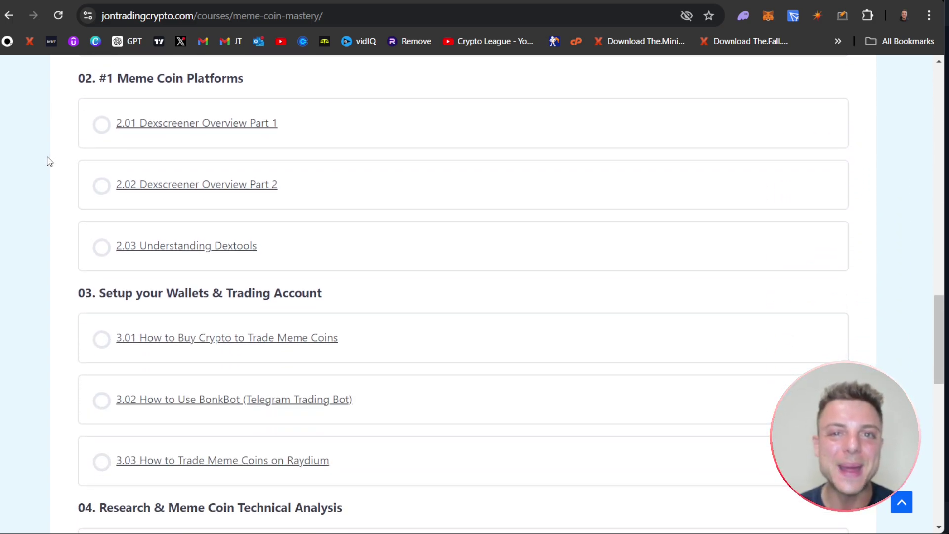
{"action": "scroll", "coordinate": [49, 162], "scroll_direction": "down", "scroll_amount": 4}
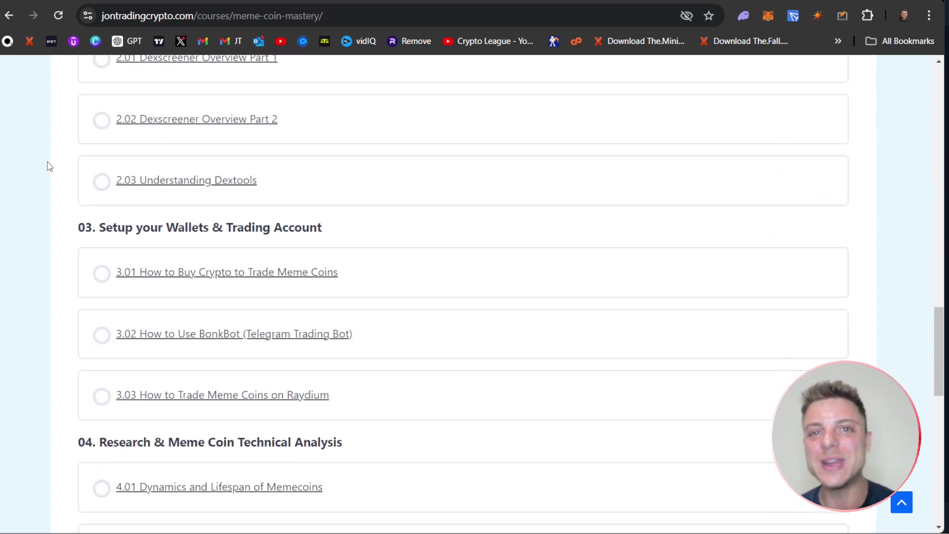
{"action": "scroll", "coordinate": [49, 167], "scroll_direction": "down", "scroll_amount": 1}
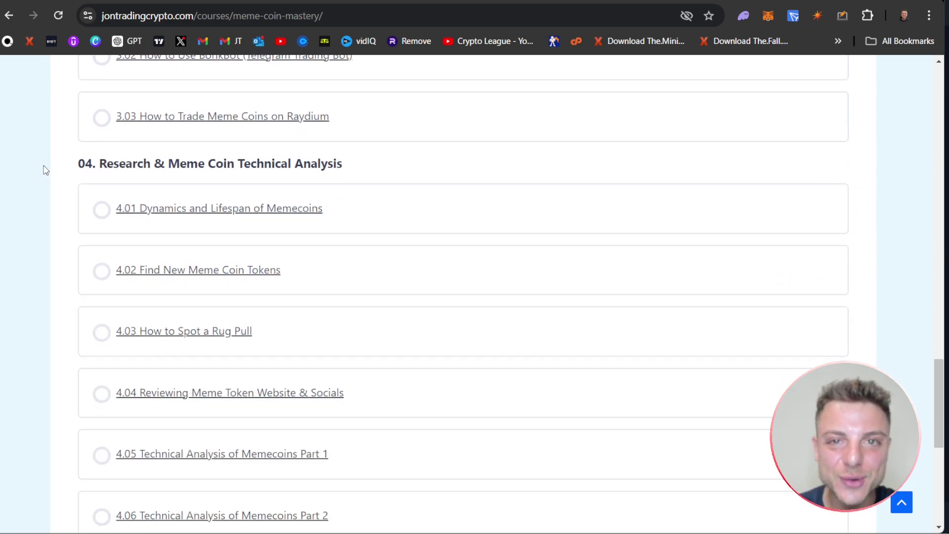
{"action": "scroll", "coordinate": [45, 171], "scroll_direction": "up", "scroll_amount": 8}
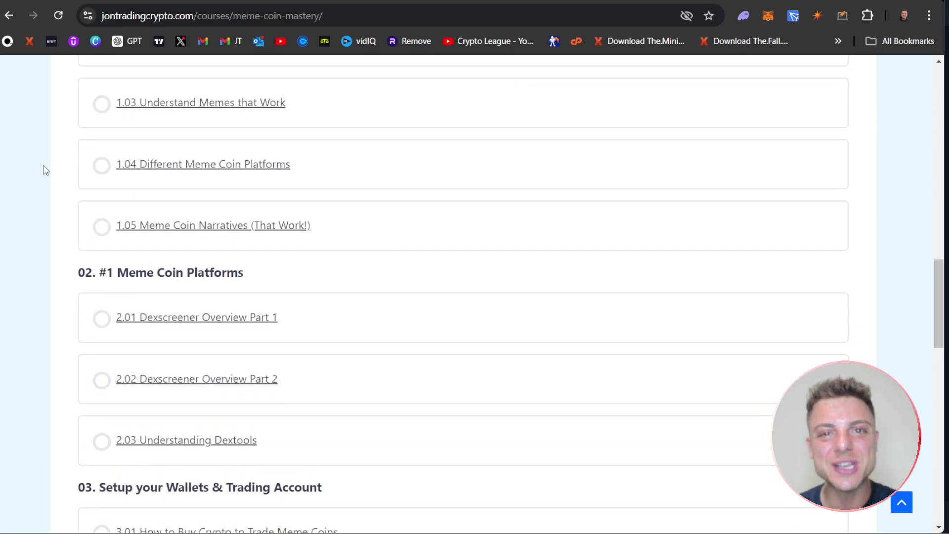
{"action": "scroll", "coordinate": [46, 170], "scroll_direction": "up", "scroll_amount": 8}
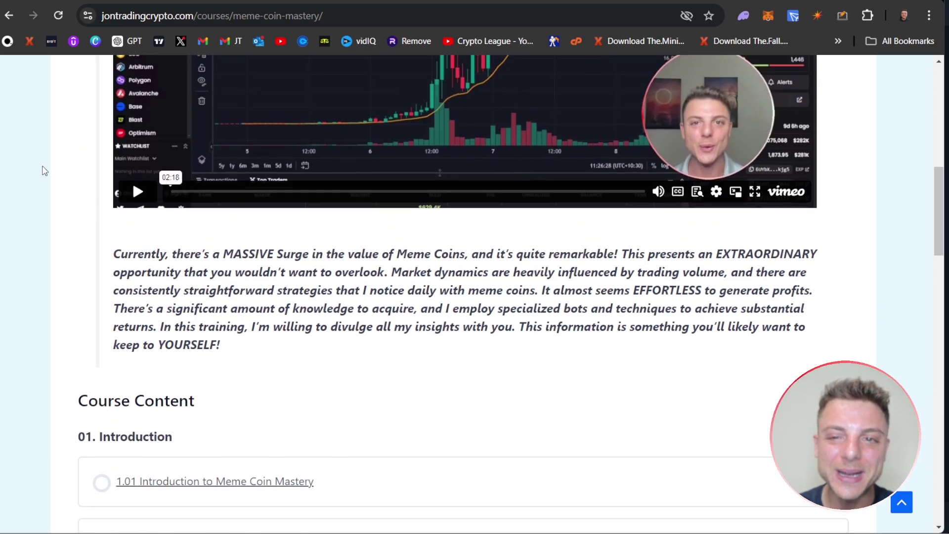
{"action": "scroll", "coordinate": [45, 170], "scroll_direction": "up", "scroll_amount": 3}
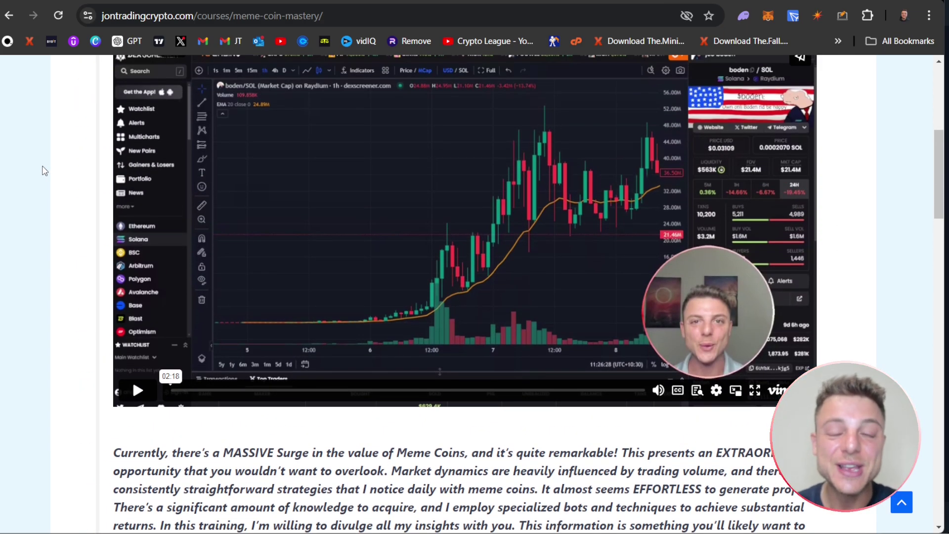